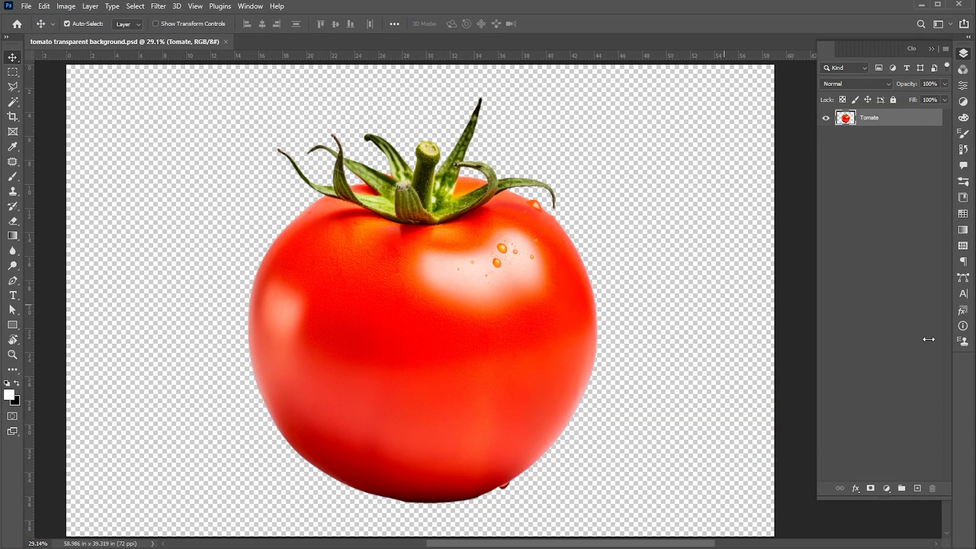
# Add a Solid Color fill layer with hex 000000.
pyautogui.click(885, 488)
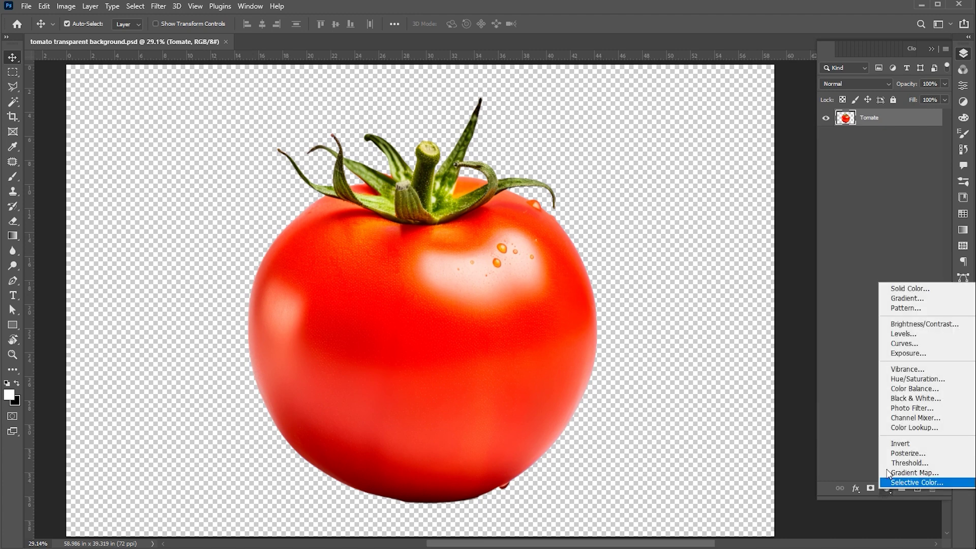
pyautogui.click(894, 289)
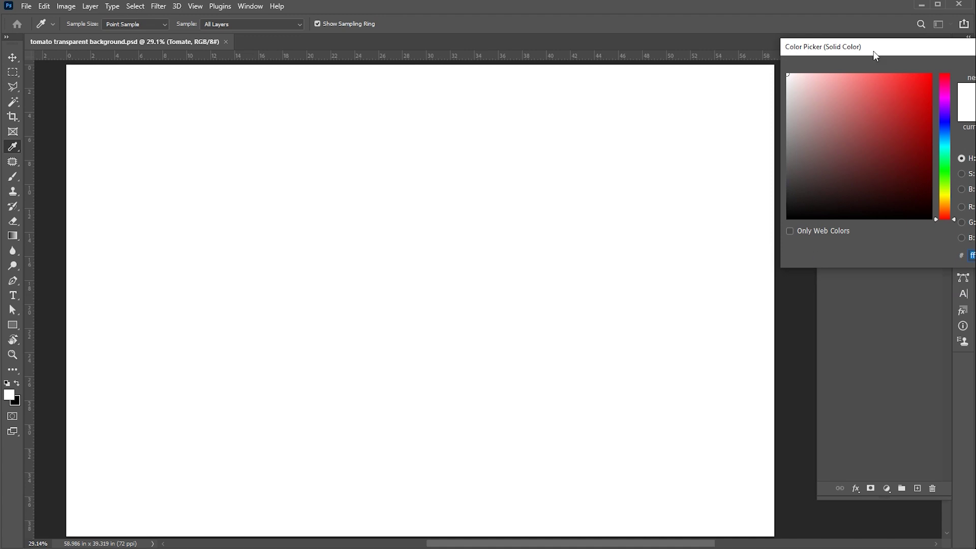
pyautogui.moveTo(873, 51); pyautogui.dragTo(652, 24)
pyautogui.write('000000')
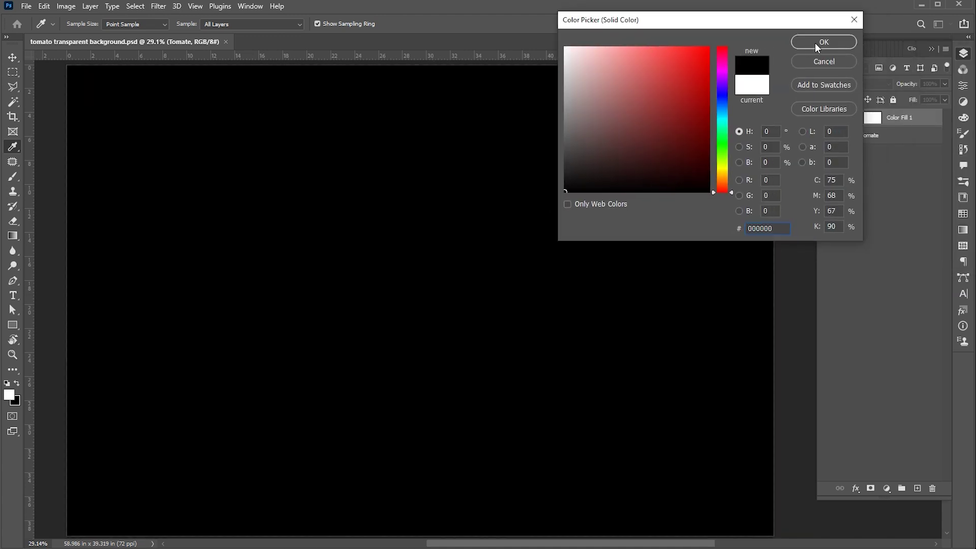
pyautogui.click(815, 42)
# Move the black Color Fill 1 layer below Tomate and reselect the Tomate layer.
pyautogui.moveTo(897, 117); pyautogui.dragTo(896, 150)
pyautogui.click(858, 185)
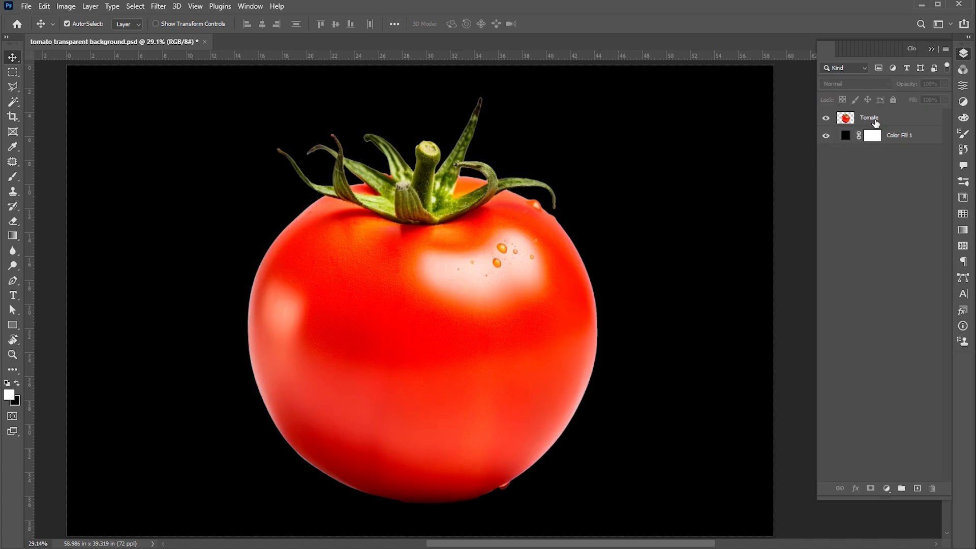
pyautogui.click(871, 120)
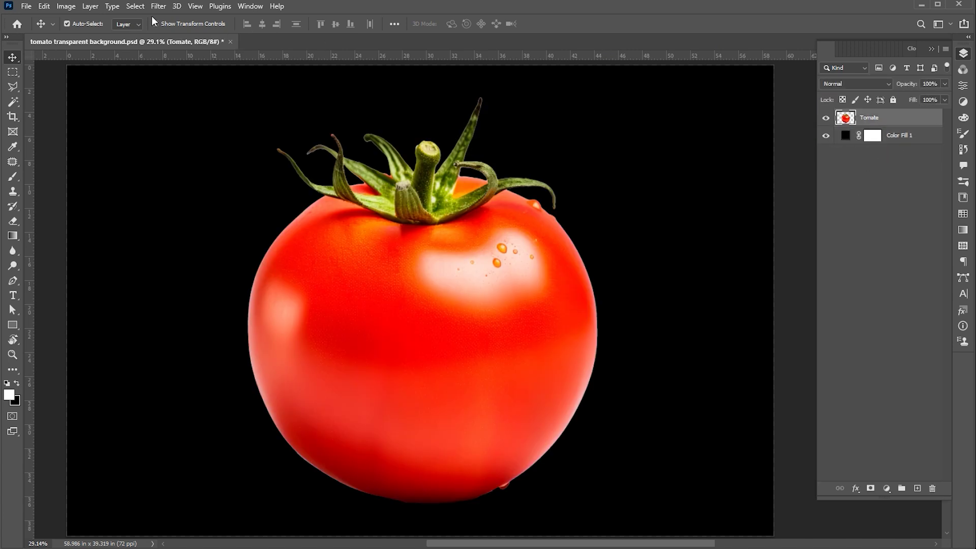
# Duplicate the tomato with Layer Via Copy and hide the original Tomate layer.
pyautogui.click(90, 6)
pyautogui.moveTo(99, 19)
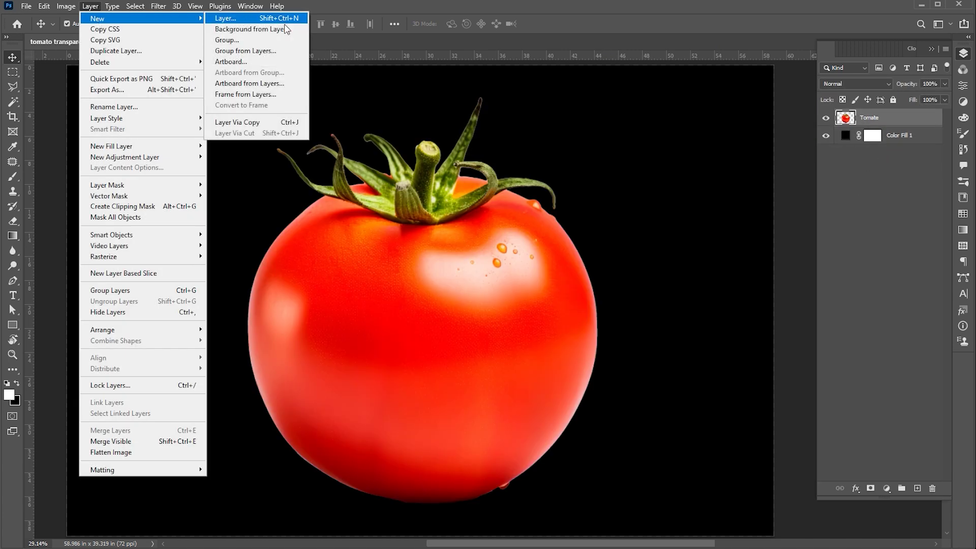
pyautogui.click(264, 123)
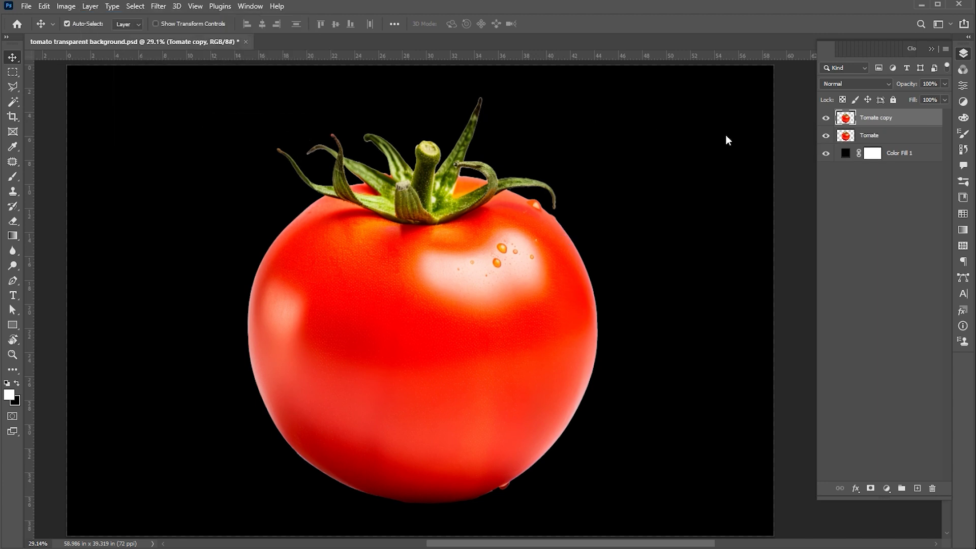
pyautogui.click(825, 136)
# Desaturate the Tomate copy and set its blend mode to Screen.
pyautogui.click(65, 7)
pyautogui.moveTo(84, 36)
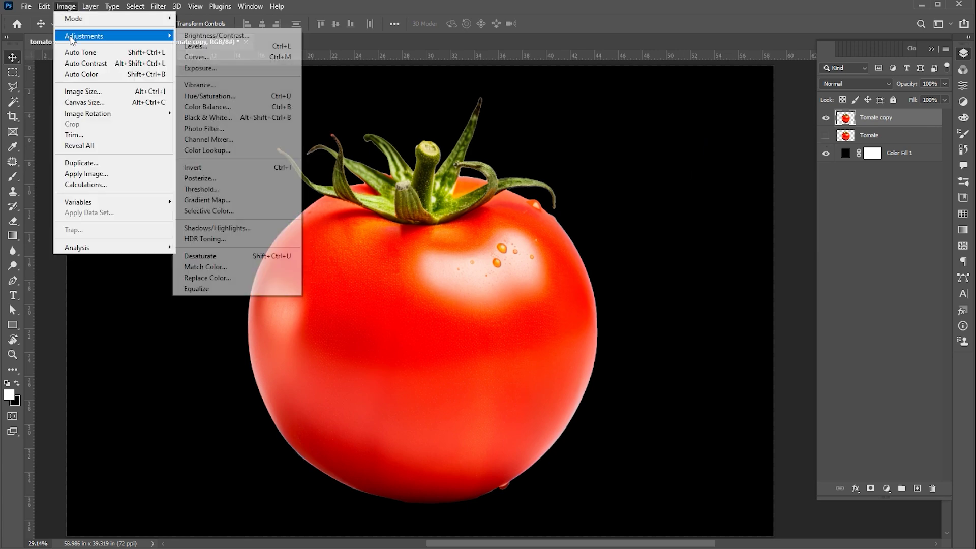
pyautogui.click(222, 256)
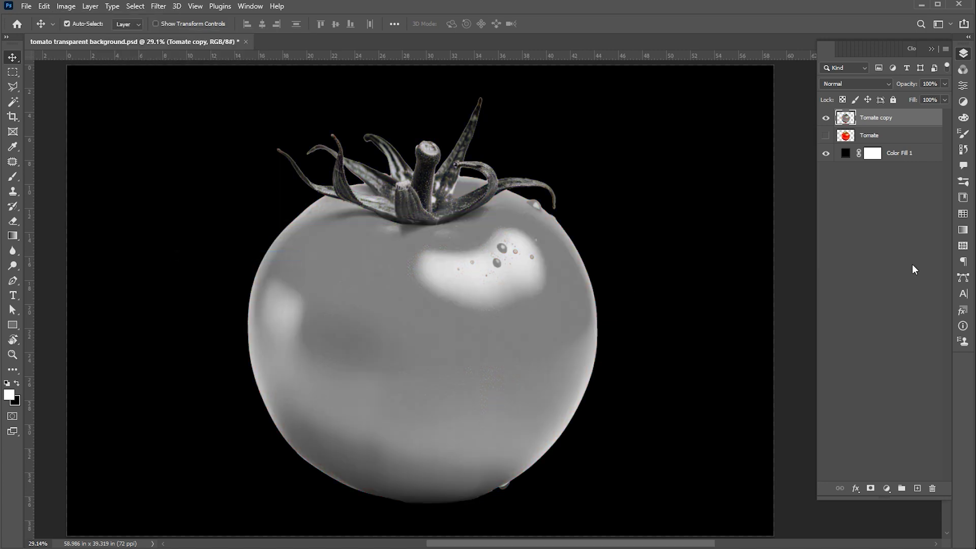
pyautogui.click(852, 84)
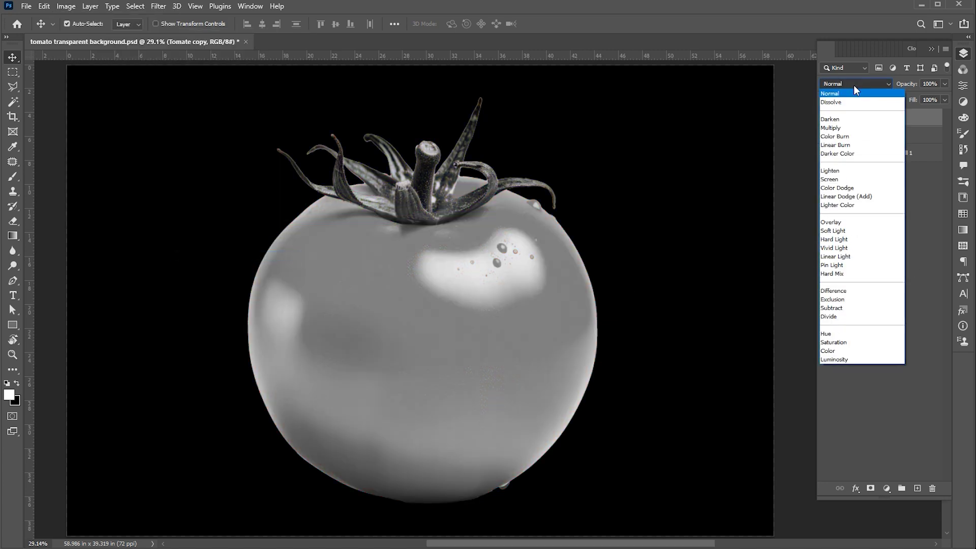
pyautogui.click(846, 179)
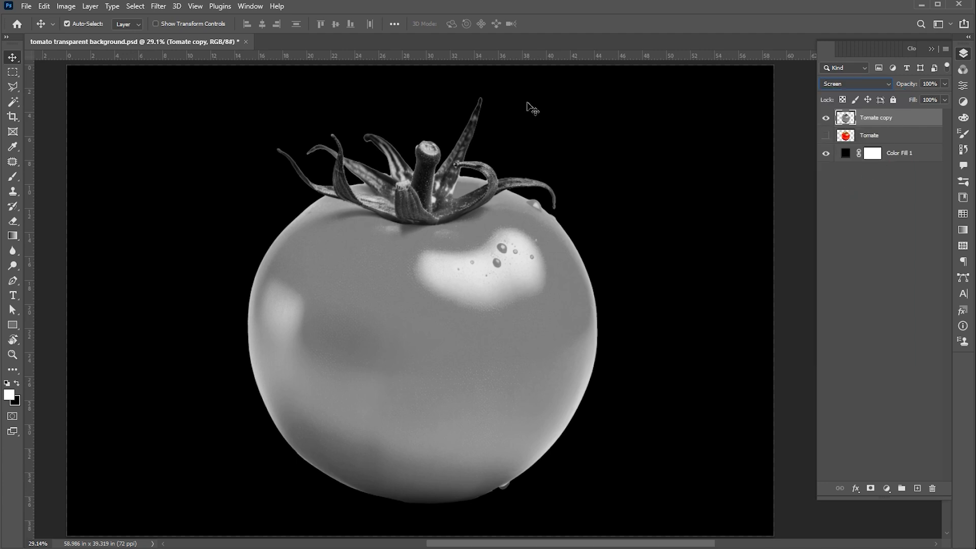
# Apply Levels 131, 0.92 and 206 to the Tomate copy, then show the original Tomate layer.
pyautogui.click(66, 6)
pyautogui.moveTo(74, 37)
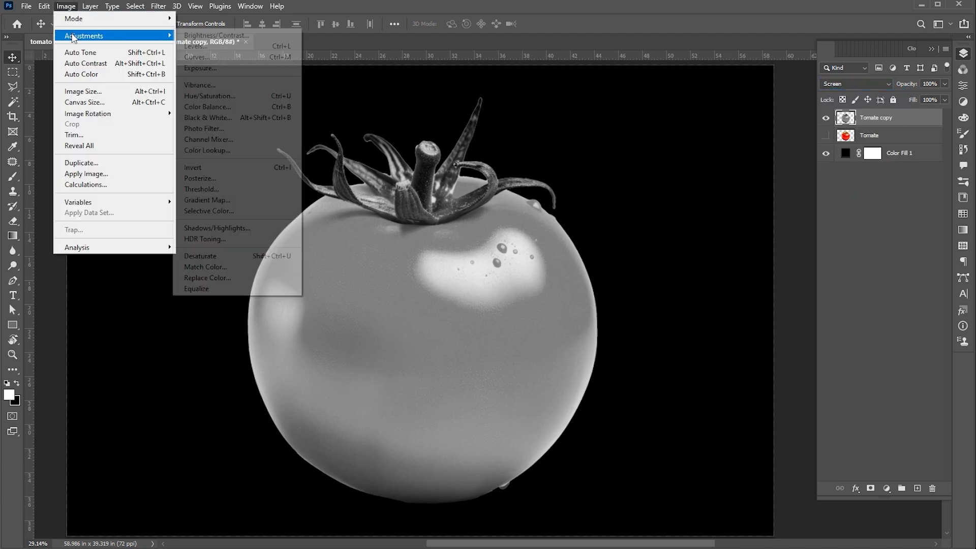
pyautogui.click(269, 46)
pyautogui.moveTo(725, 333); pyautogui.dragTo(687, 134)
pyautogui.moveTo(602, 261); pyautogui.dragTo(669, 262)
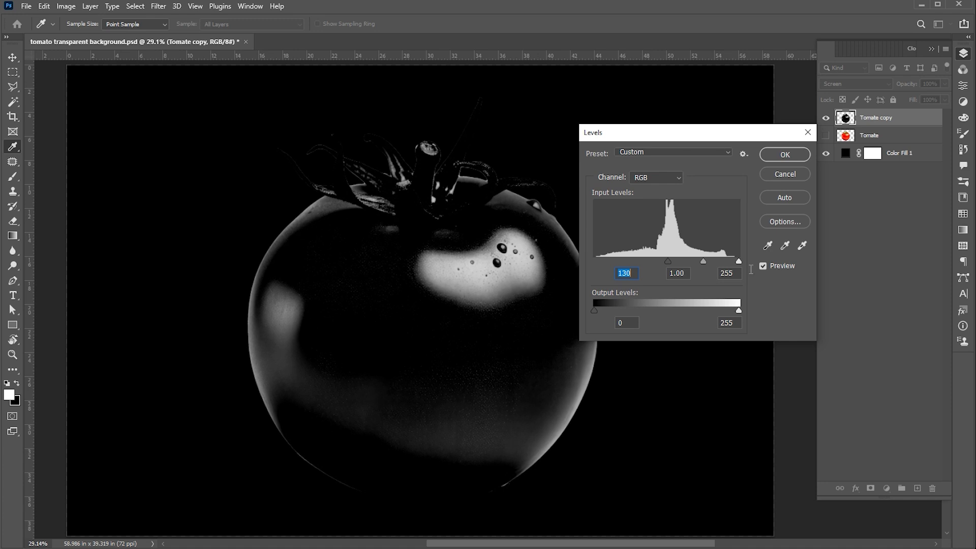
pyautogui.moveTo(739, 261); pyautogui.dragTo(669, 261)
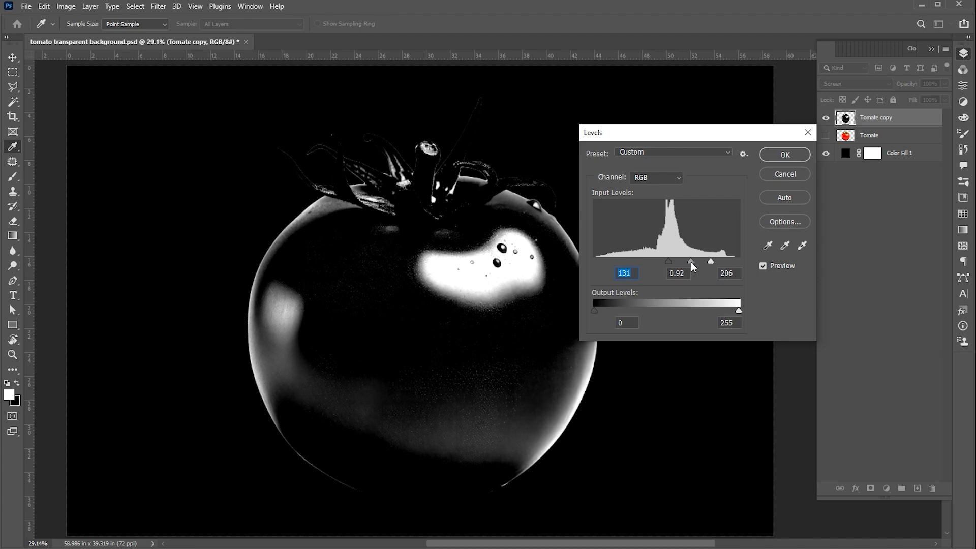
pyautogui.click(691, 261)
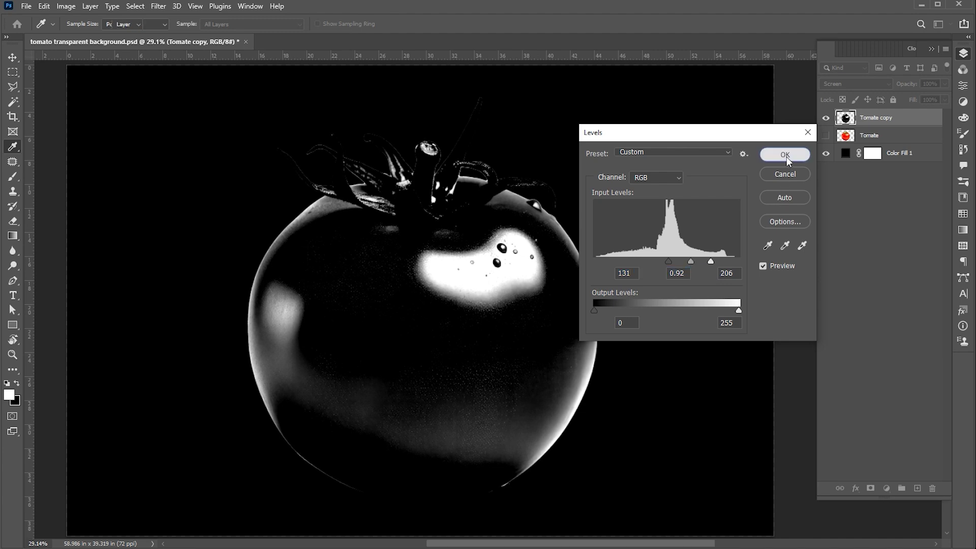
pyautogui.click(785, 156)
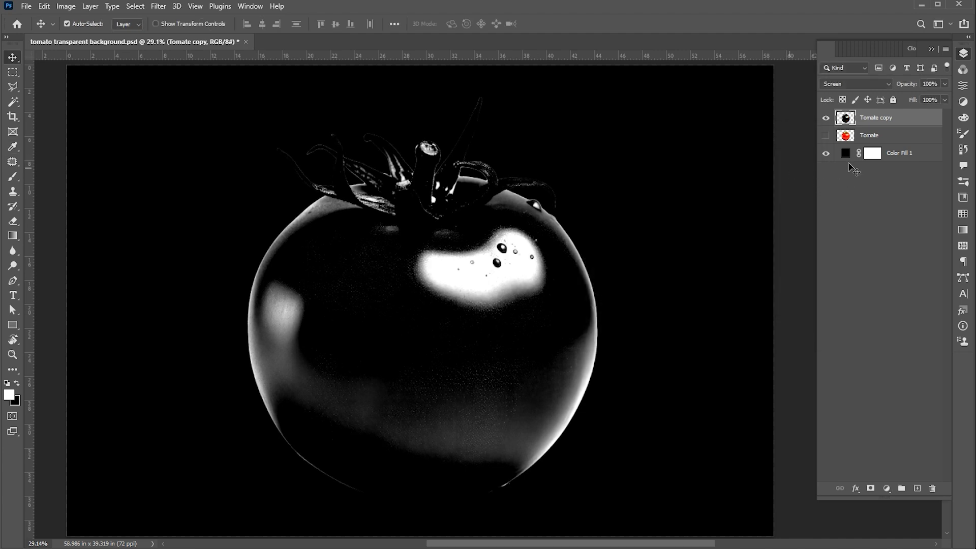
pyautogui.click(826, 135)
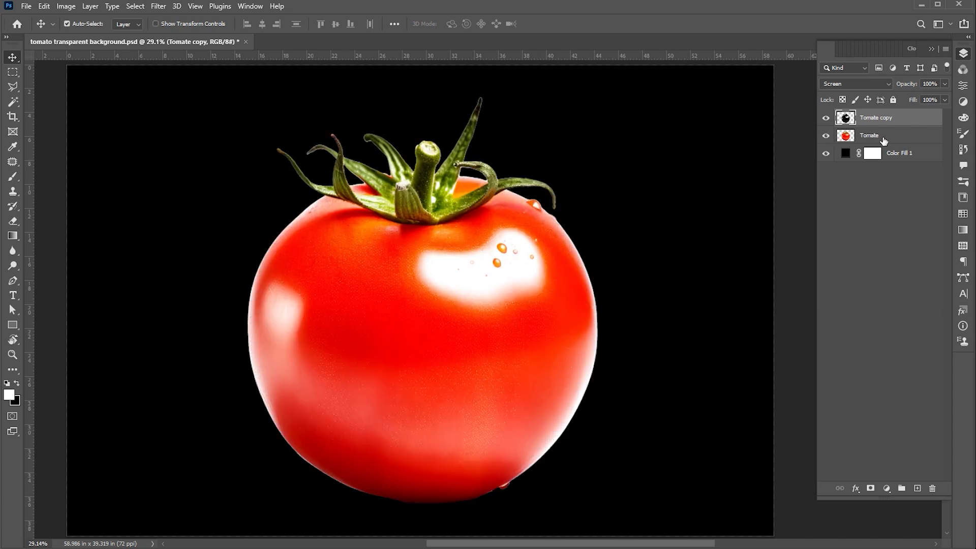
# On the Tomate layer, box-select the green stem and leaves with the Object Selection Tool.
pyautogui.click(881, 140)
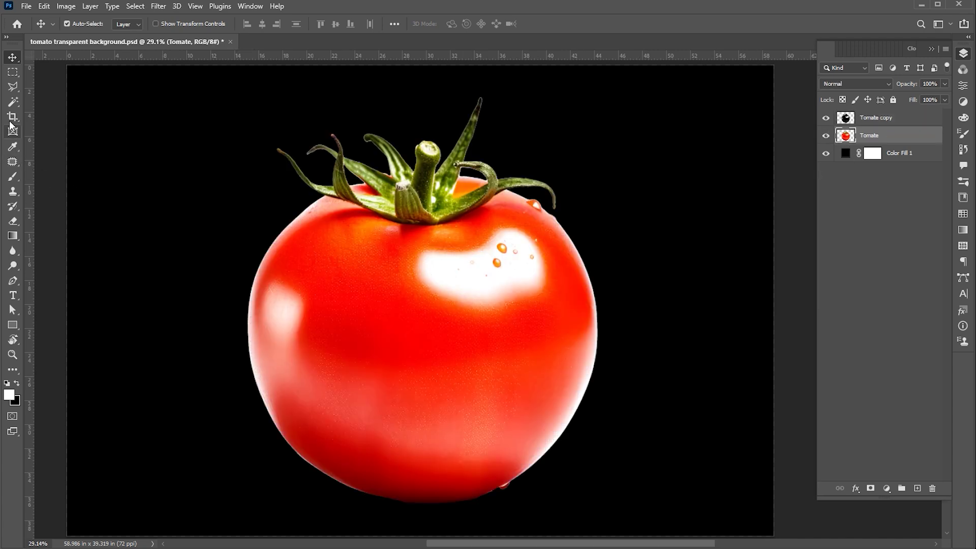
pyautogui.click(12, 102)
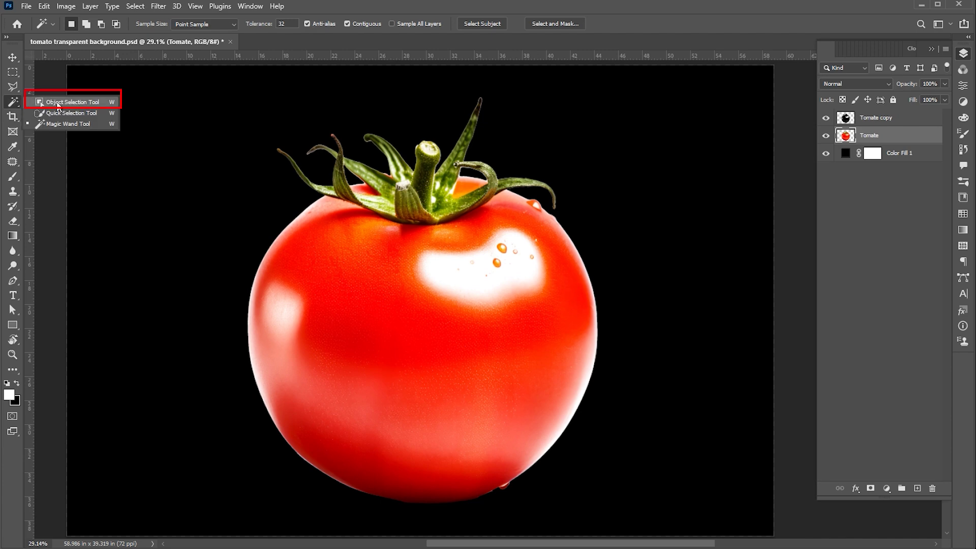
pyautogui.click(72, 105)
pyautogui.moveTo(257, 83); pyautogui.dragTo(589, 240)
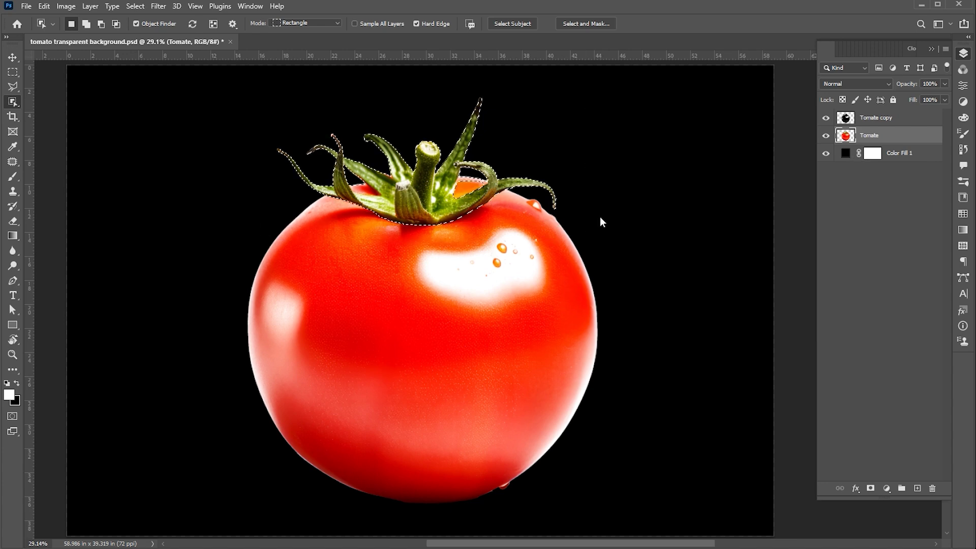
pyautogui.press('z')
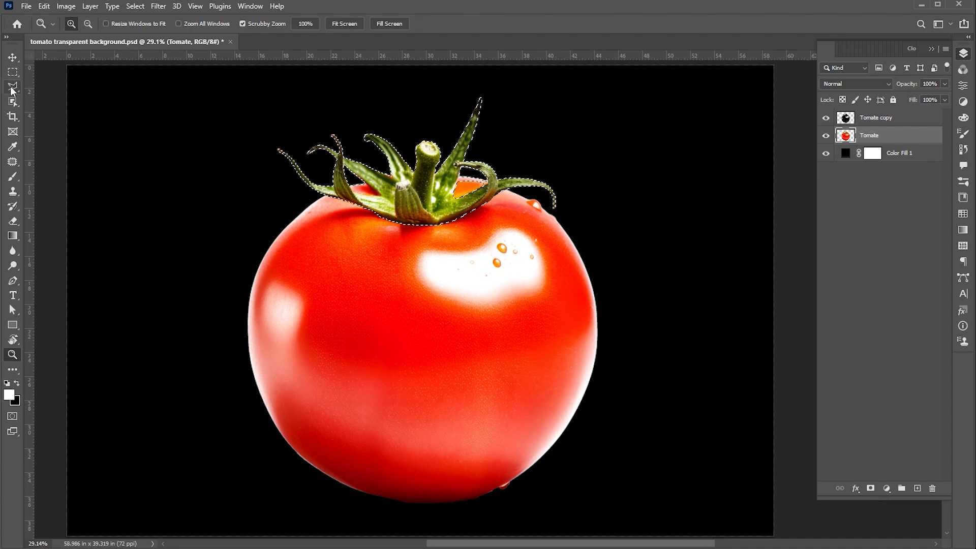
# Zoom in and lasso out the red gaps between the leaves from the stem selection.
pyautogui.moveTo(391, 192); pyautogui.dragTo(451, 216)
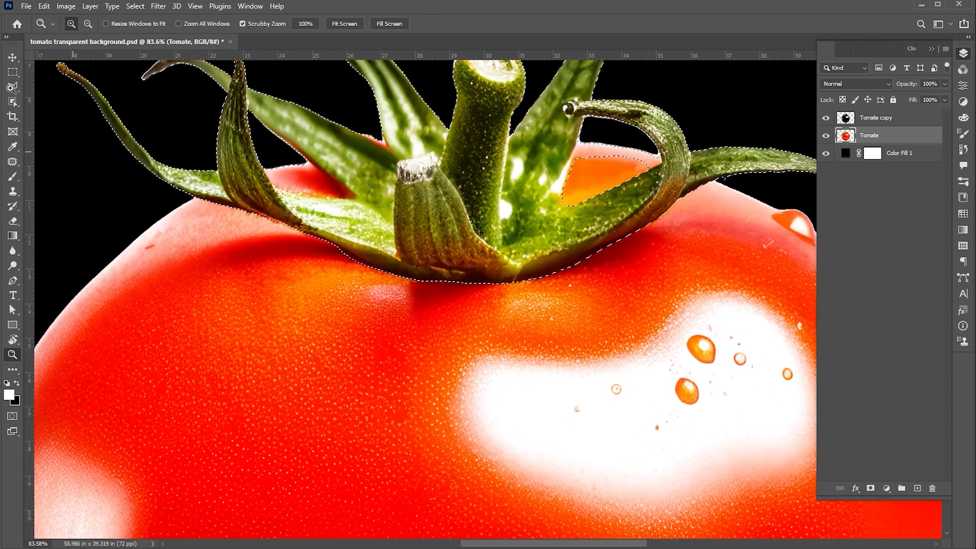
pyautogui.click(12, 87)
pyautogui.moveTo(300, 164)
pyautogui.mouseDown()
pyautogui.moveTo(356, 180)
pyautogui.moveTo(362, 198)
pyautogui.moveTo(284, 193)
pyautogui.mouseUp()
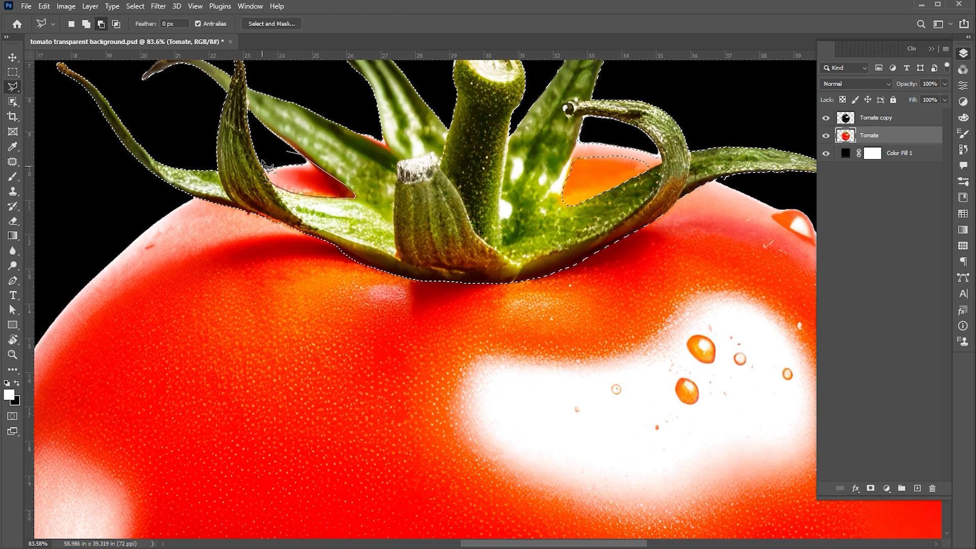
pyautogui.click(385, 137)
pyautogui.hotkey('ctrl', 'z')
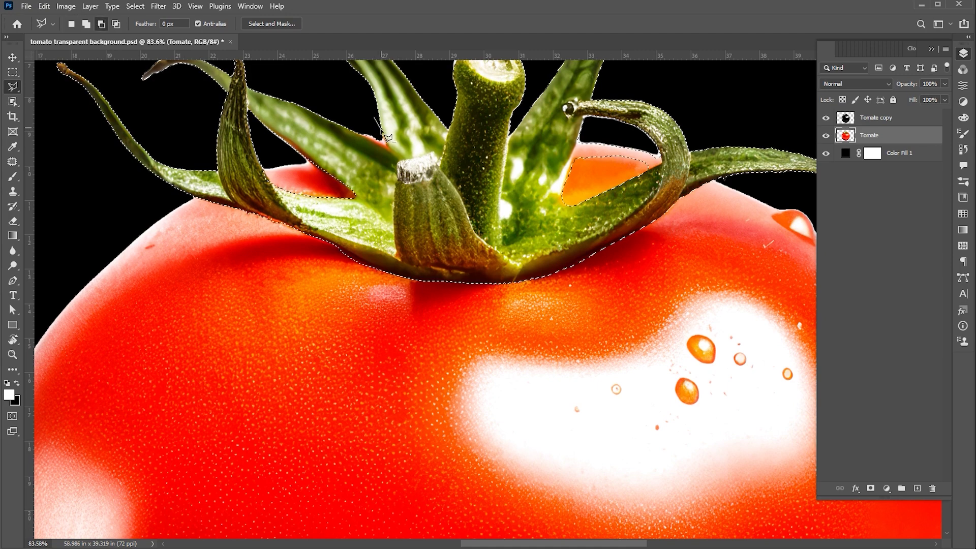
pyautogui.moveTo(598, 131)
pyautogui.mouseDown()
pyautogui.moveTo(577, 150)
pyautogui.moveTo(565, 196)
pyautogui.moveTo(574, 211)
pyautogui.moveTo(670, 172)
pyautogui.moveTo(653, 149)
pyautogui.mouseUp()
# Fit the whole tomato on screen and centre it in the view.
pyautogui.hotkey('ctrl', '-')
pyautogui.hotkey('ctrl', '-')
pyautogui.hotkey('ctrl', '-')
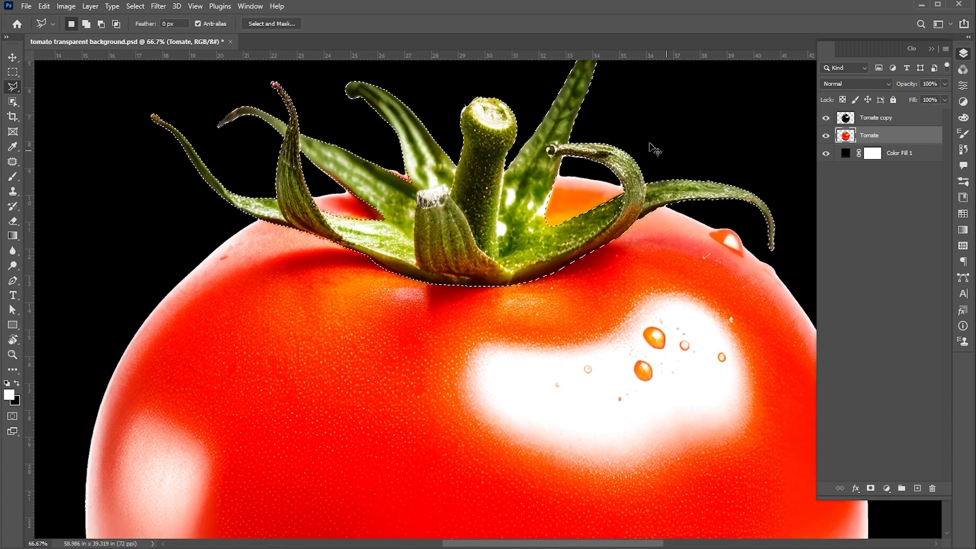
pyautogui.scroll(-1, 621, 163)
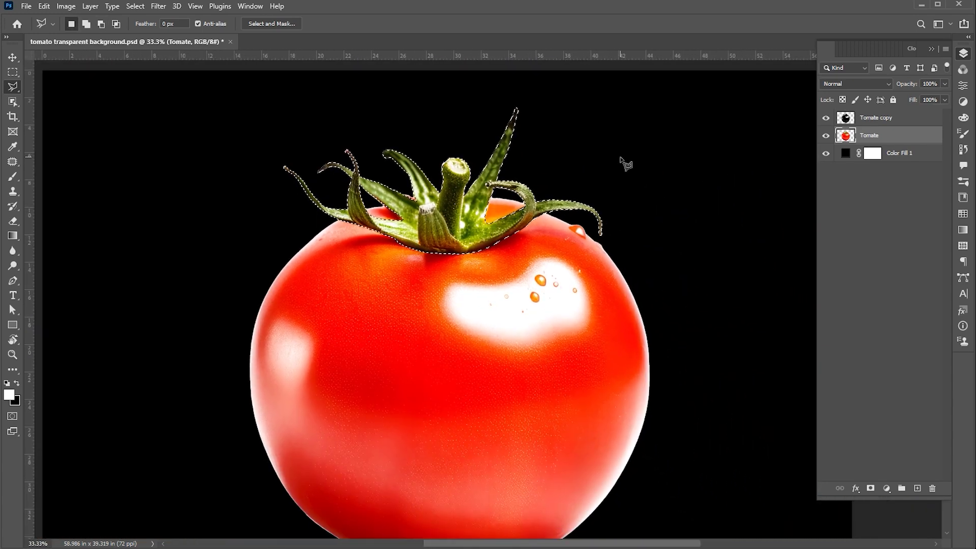
pyautogui.hotkey('ctrl', '0')
pyautogui.moveTo(625, 153); pyautogui.dragTo(568, 150)
pyautogui.click(91, 6)
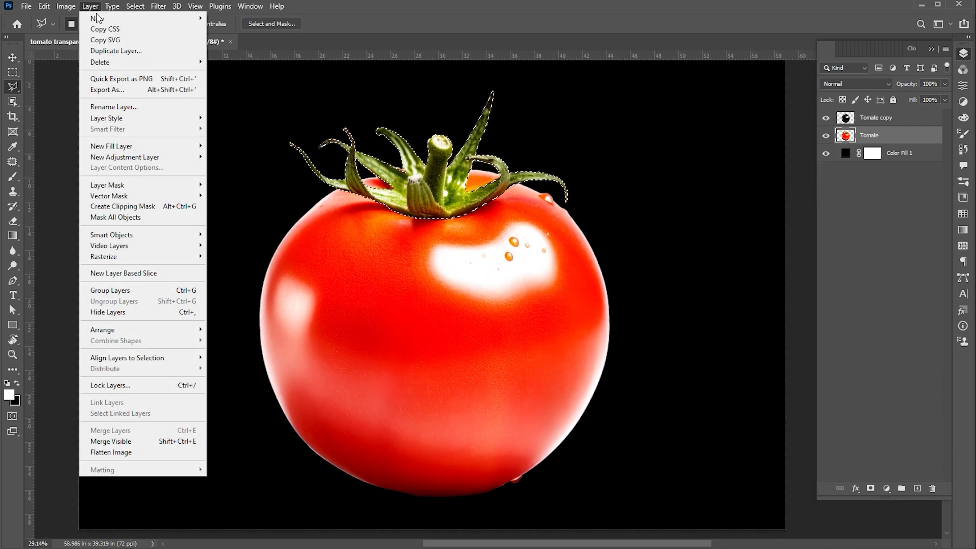
# Copy the stem to Layer 1 at the top of the stack, then add a mask to Tomate.
pyautogui.moveTo(102, 19)
pyautogui.click(269, 122)
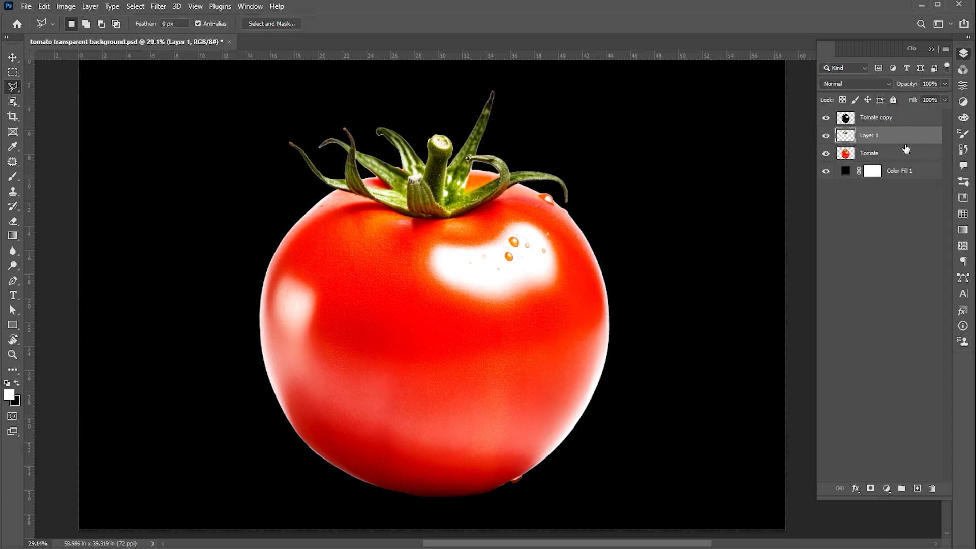
pyautogui.moveTo(895, 141); pyautogui.dragTo(890, 122)
pyautogui.click(869, 208)
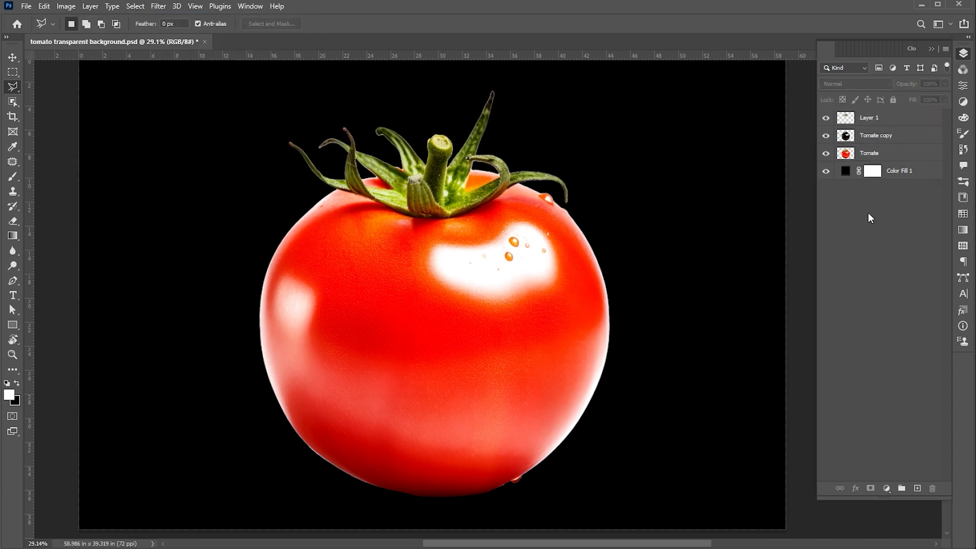
pyautogui.click(885, 155)
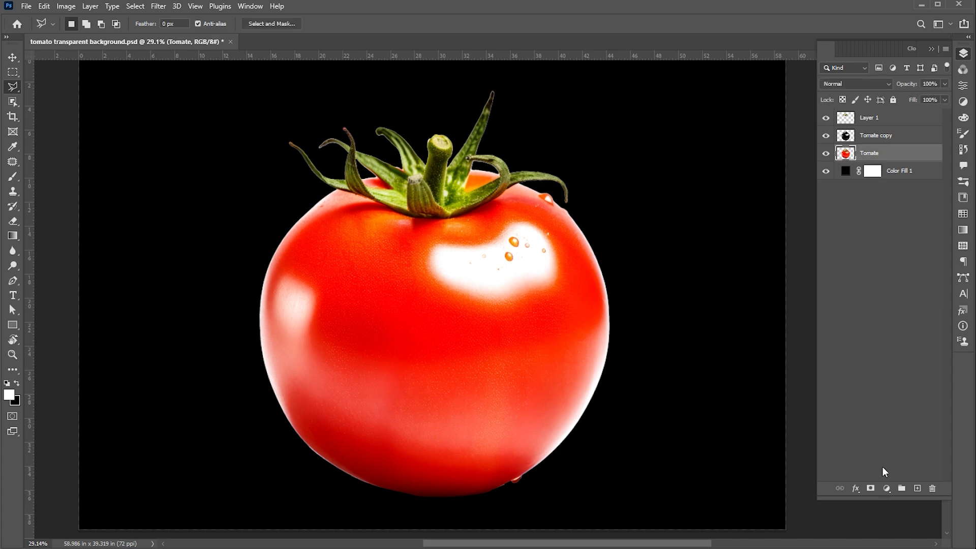
pyautogui.click(870, 488)
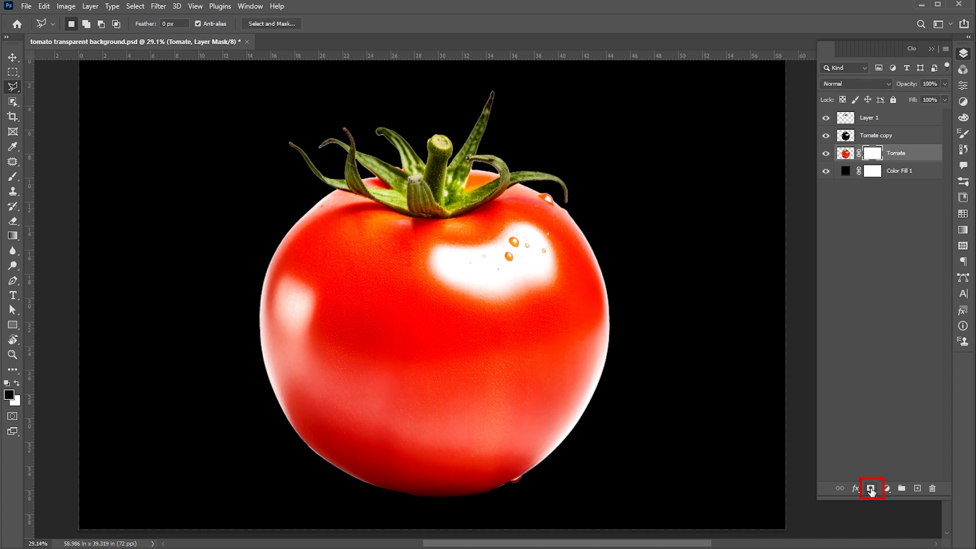
# Set the Brush to the Soft Round 1200 px tip with hardness raised to 100%.
pyautogui.press('b')
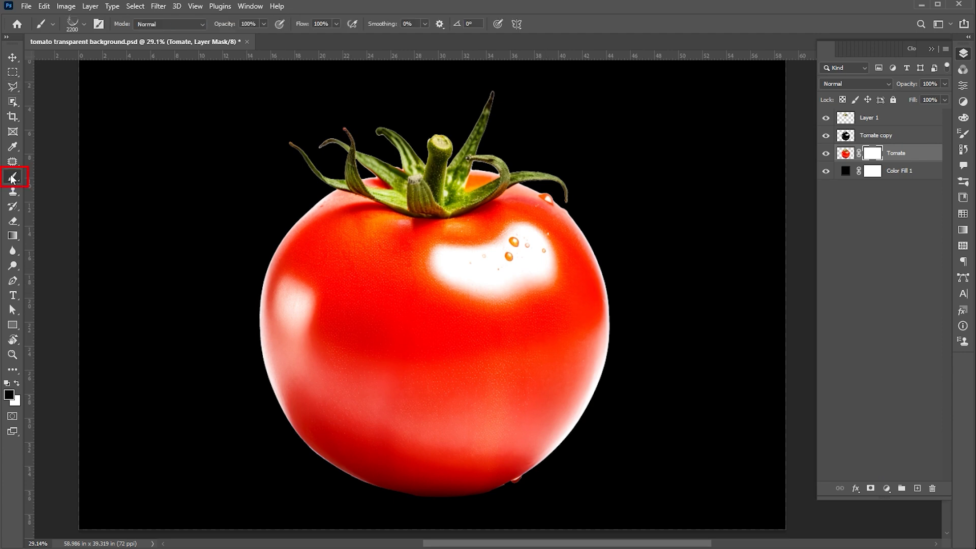
pyautogui.click(85, 23)
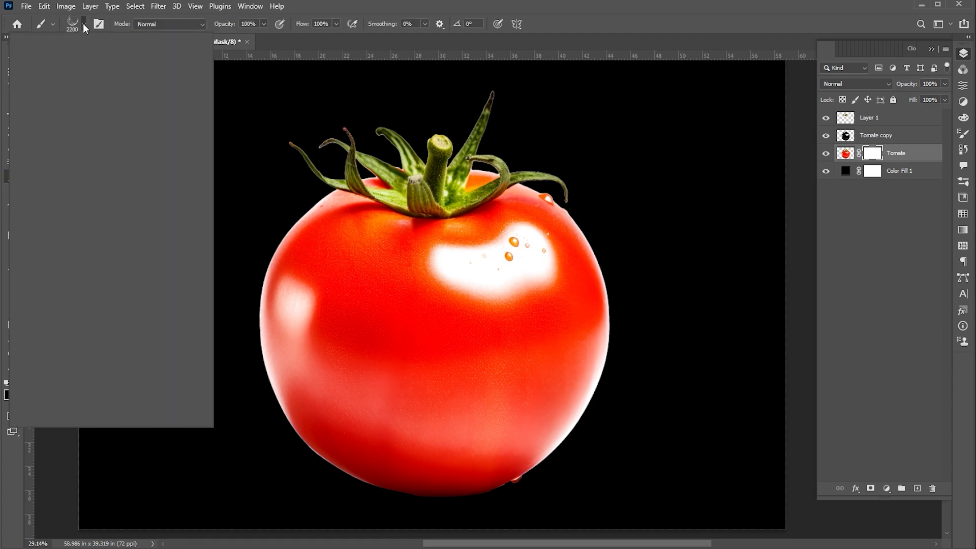
pyautogui.scroll(5, 182, 226)
pyautogui.click(44, 168)
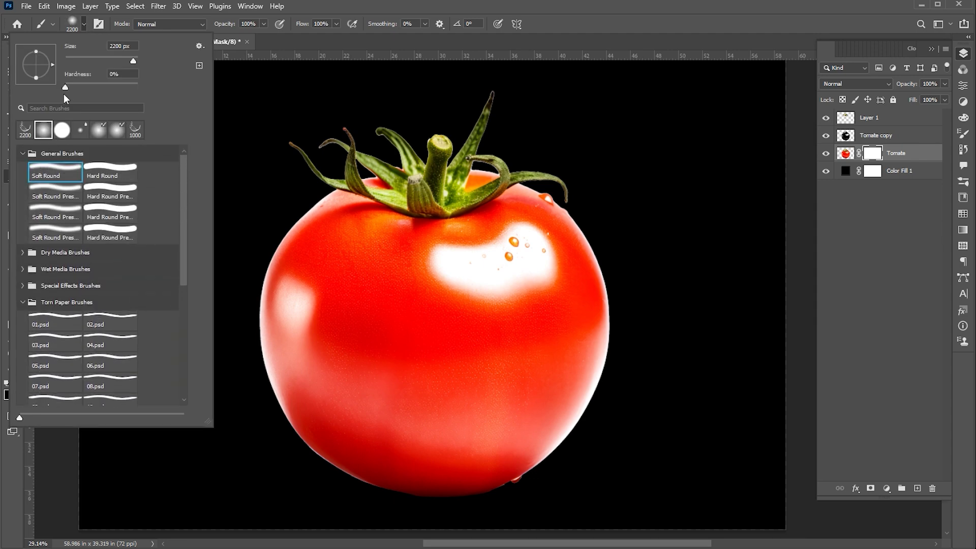
pyautogui.moveTo(64, 88); pyautogui.dragTo(157, 88)
pyautogui.click(84, 25)
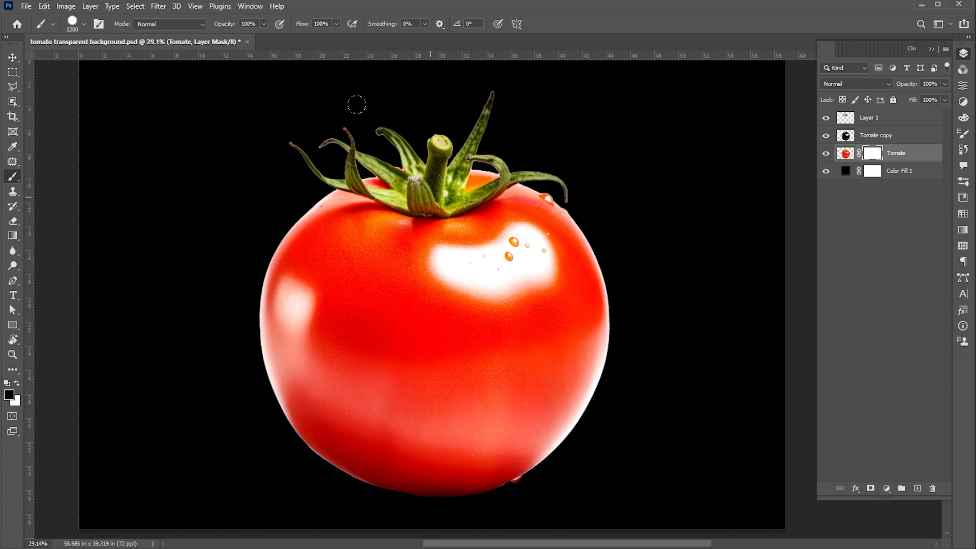
# Paint black on the Tomate mask over the top, leaving red below a wavy edge near the bottom.
pyautogui.moveTo(369, 100)
pyautogui.mouseDown()
pyautogui.moveTo(250, 102)
pyautogui.moveTo(387, 90)
pyautogui.moveTo(216, 89)
pyautogui.moveTo(276, 104)
pyautogui.mouseUp()
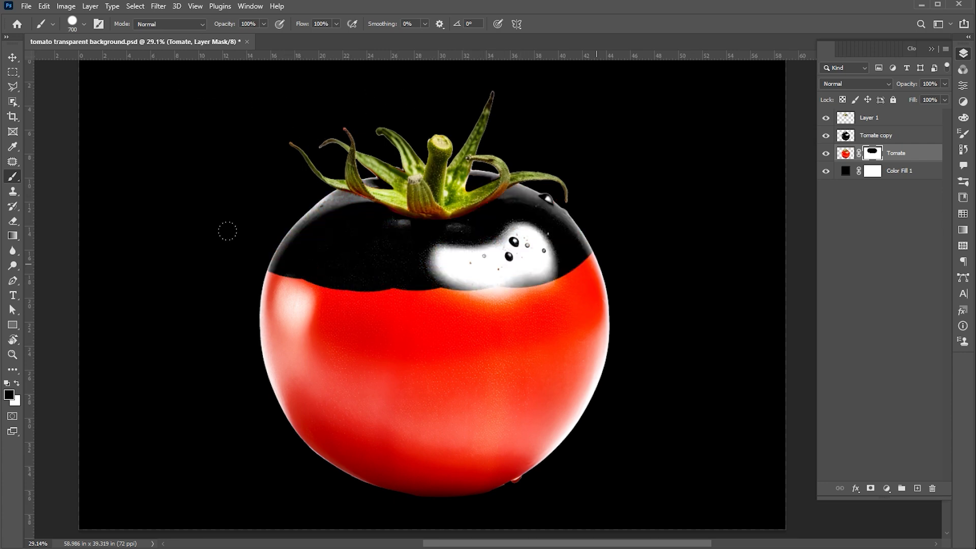
pyautogui.moveTo(227, 230); pyautogui.dragTo(499, 156)
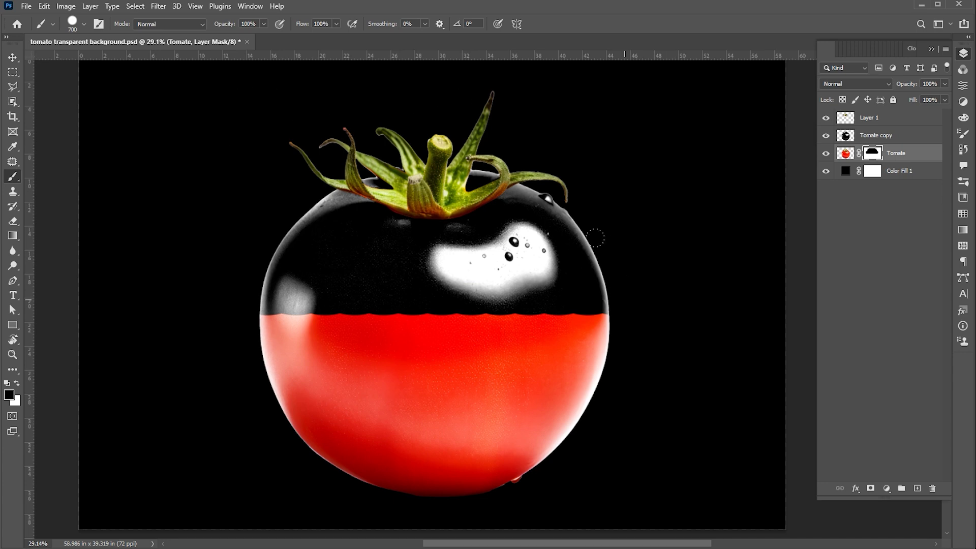
pyautogui.moveTo(596, 238); pyautogui.dragTo(135, 239)
pyautogui.moveTo(586, 256); pyautogui.dragTo(212, 271)
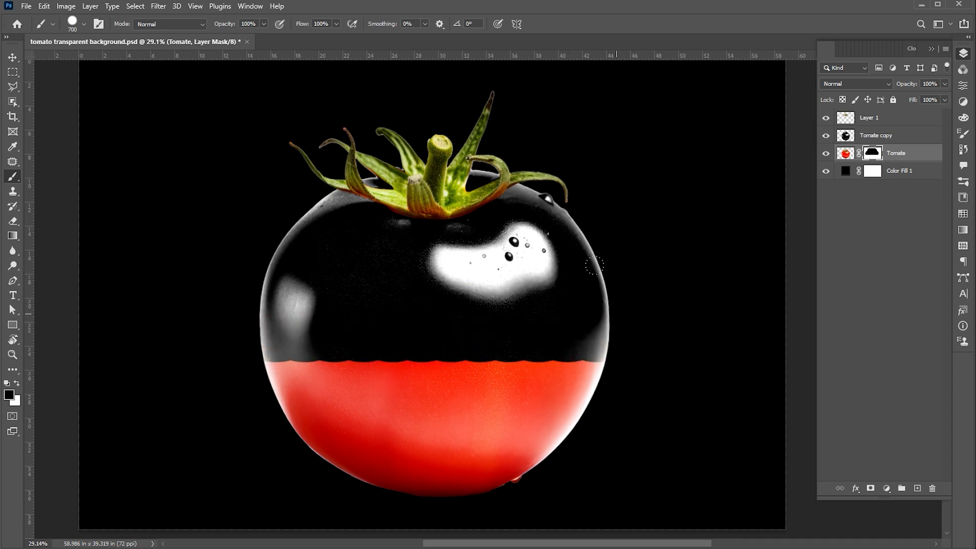
pyautogui.moveTo(600, 264); pyautogui.dragTo(155, 279)
pyautogui.moveTo(583, 274); pyautogui.dragTo(188, 284)
pyautogui.moveTo(571, 303); pyautogui.dragTo(139, 286)
pyautogui.hotkey('ctrl', 'z')
pyautogui.moveTo(571, 290)
pyautogui.mouseDown()
pyautogui.moveTo(584, 284)
pyautogui.moveTo(148, 274)
pyautogui.mouseUp()
pyautogui.press('v')
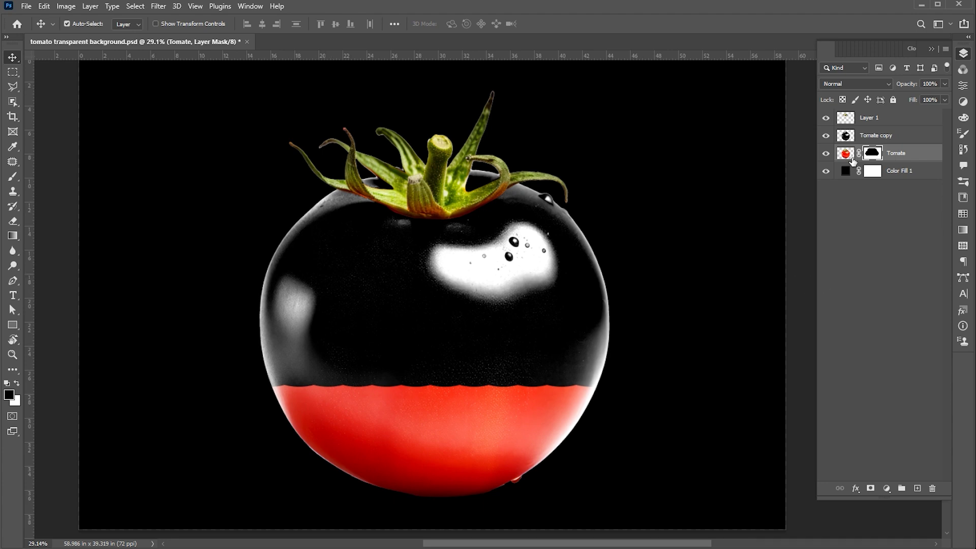
# Apply Hue/Saturation to Layer 1 lowering the Reds saturation to -81.
pyautogui.click(893, 122)
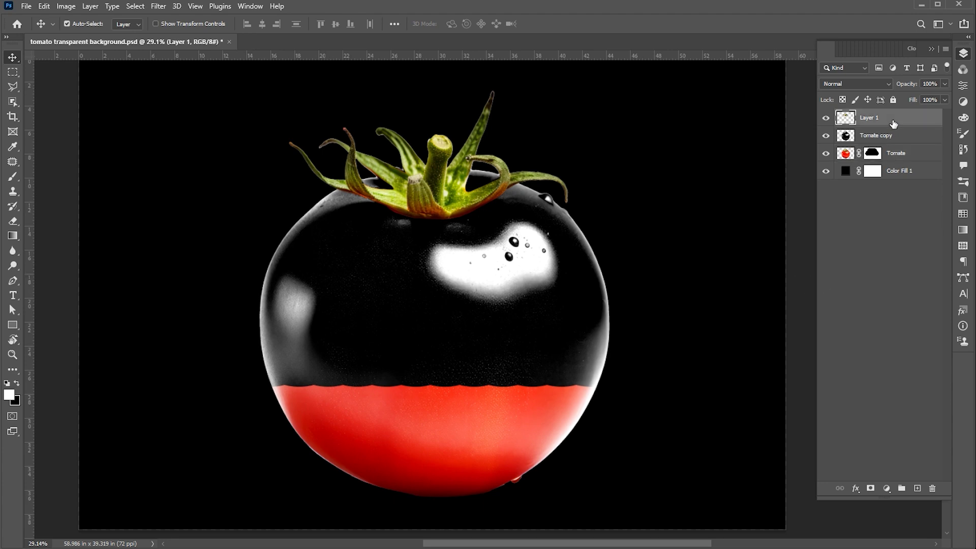
pyautogui.click(67, 6)
pyautogui.moveTo(112, 36)
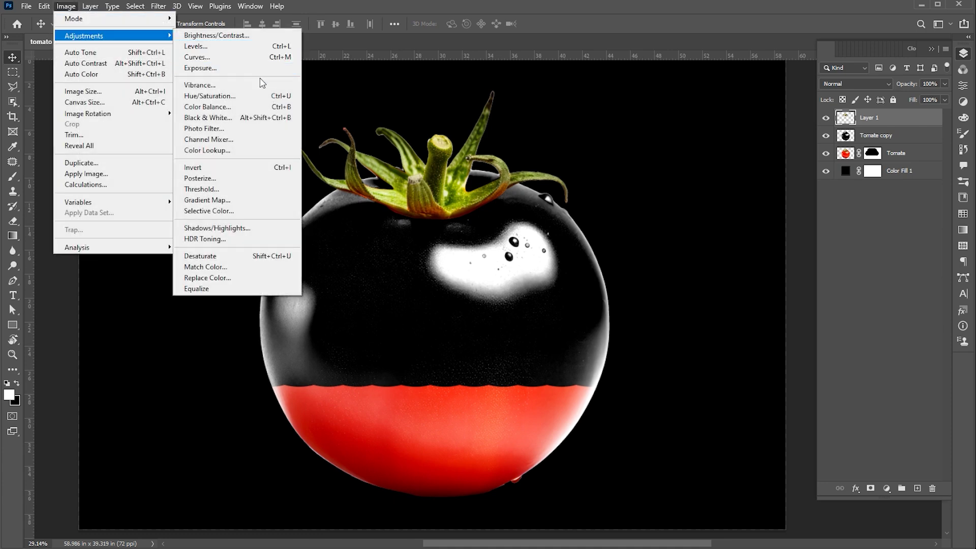
pyautogui.click(232, 97)
pyautogui.moveTo(767, 290); pyautogui.dragTo(718, 120)
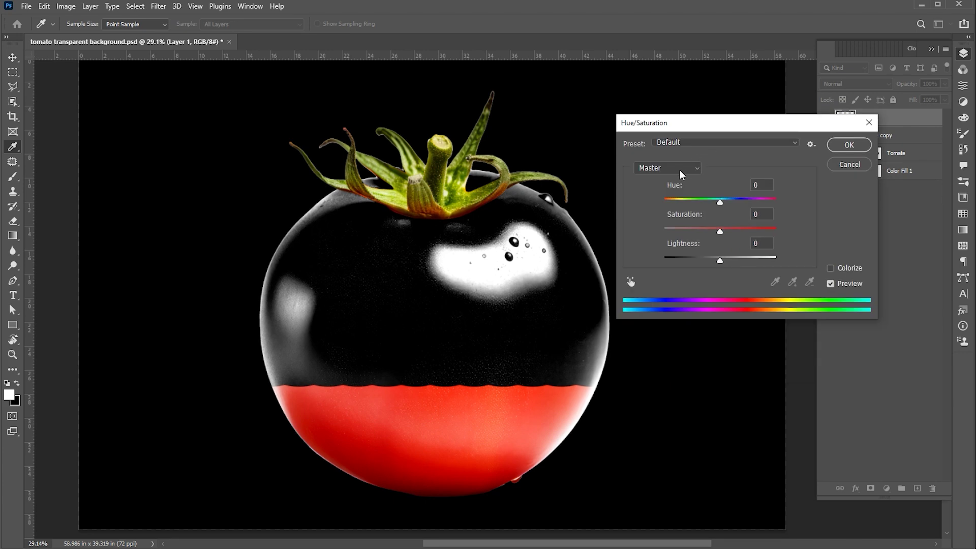
pyautogui.click(681, 171)
pyautogui.click(656, 189)
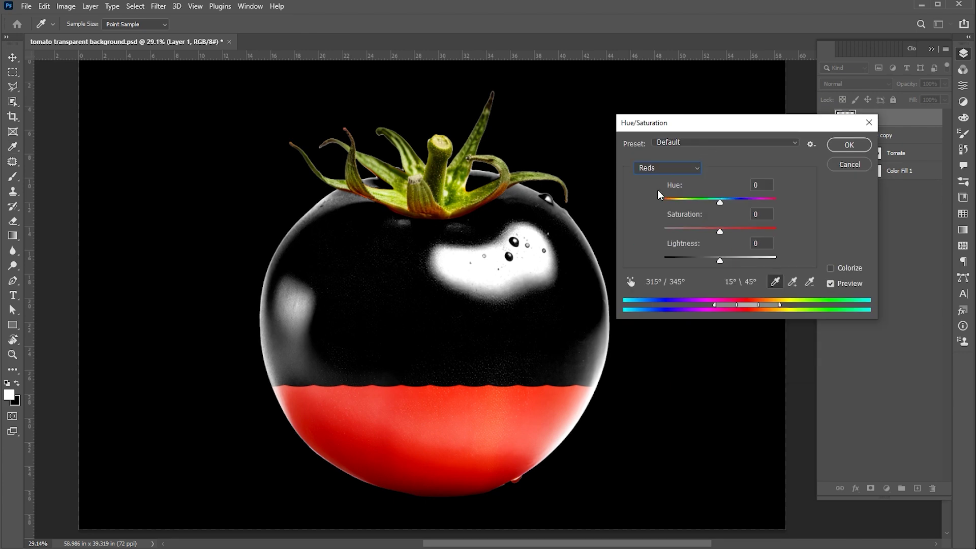
pyautogui.moveTo(721, 233); pyautogui.dragTo(676, 233)
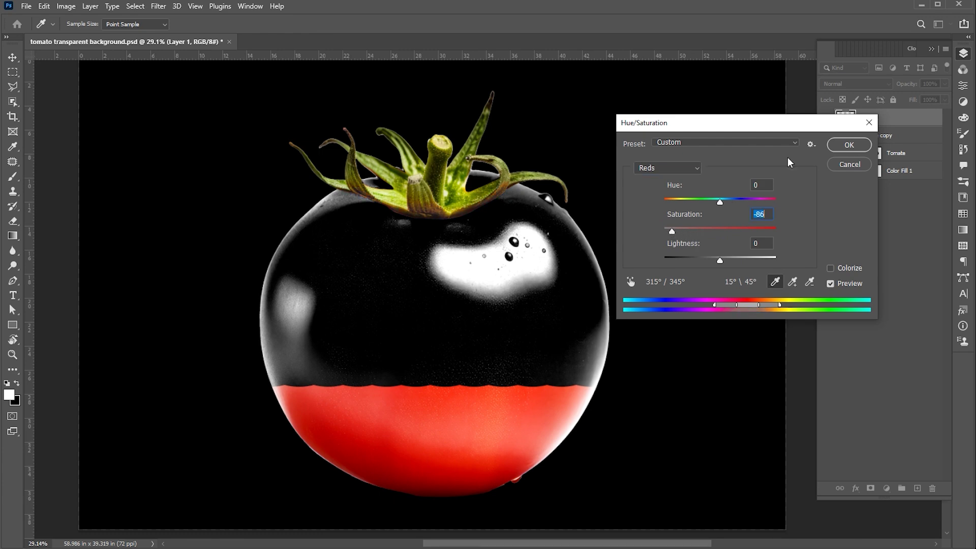
pyautogui.click(848, 145)
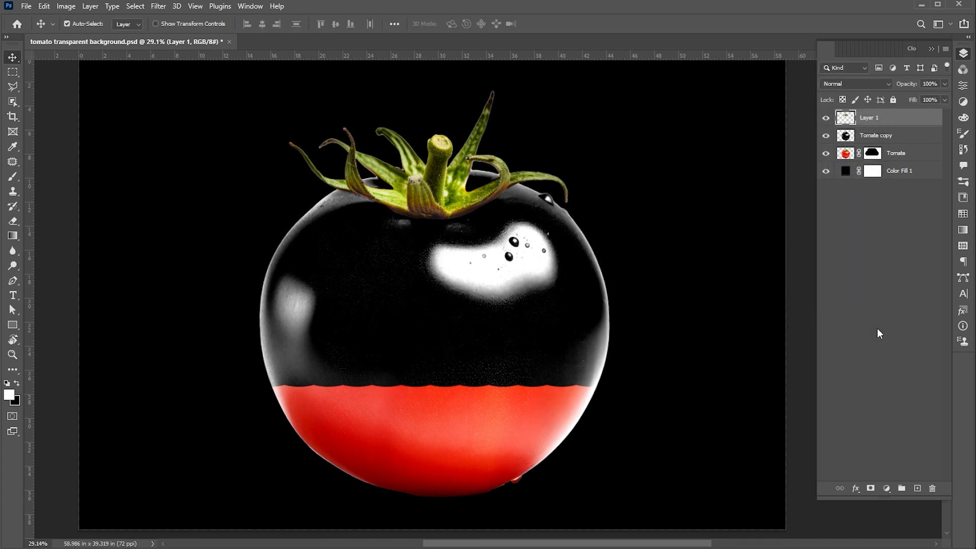
pyautogui.click(884, 263)
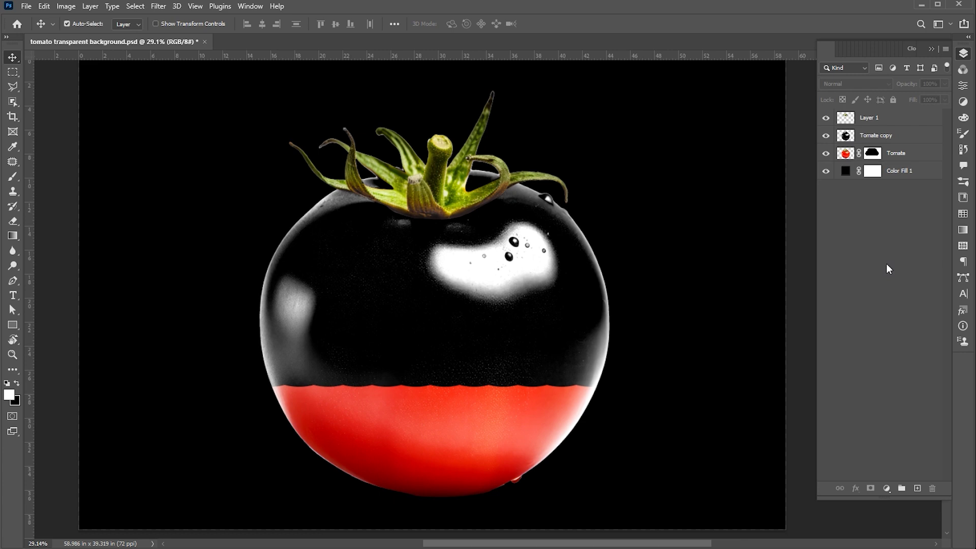
# Place the tomato slice image as an embedded layer and scale it up over the tomato.
pyautogui.click(26, 6)
pyautogui.click(56, 232)
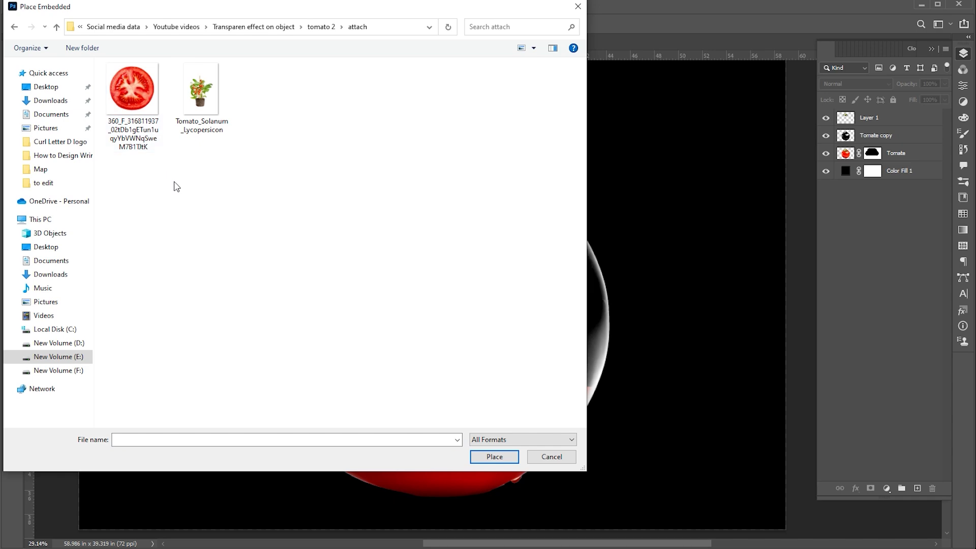
pyautogui.click(146, 106)
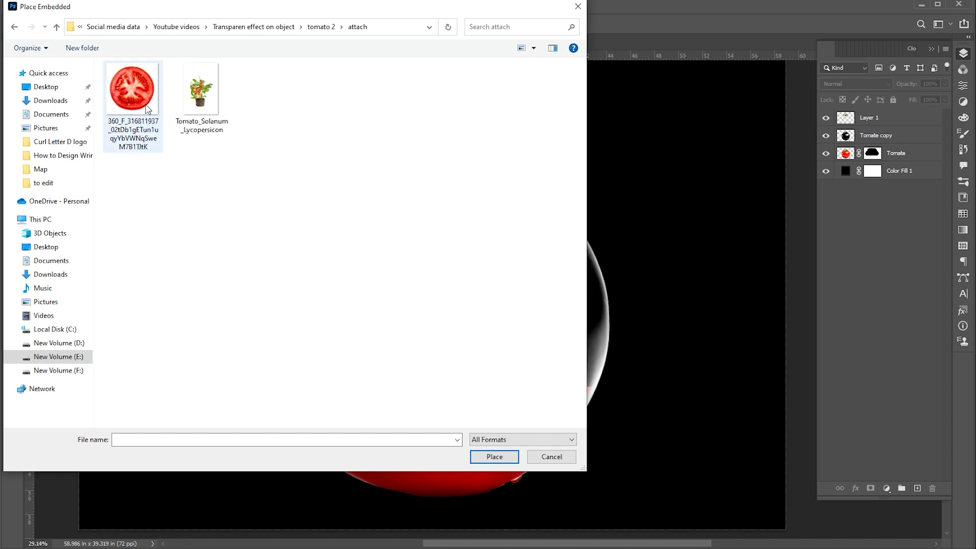
pyautogui.click(492, 457)
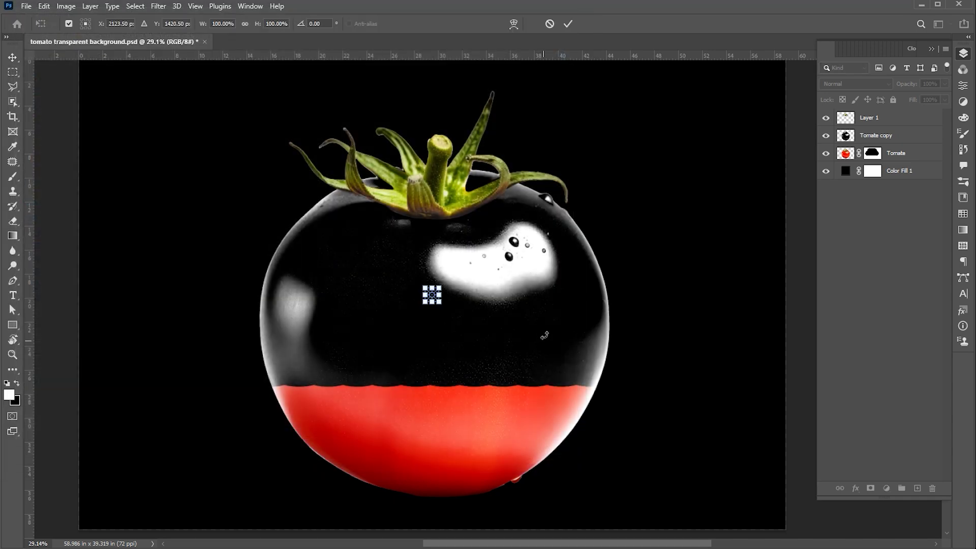
pyautogui.moveTo(439, 303); pyautogui.dragTo(627, 413)
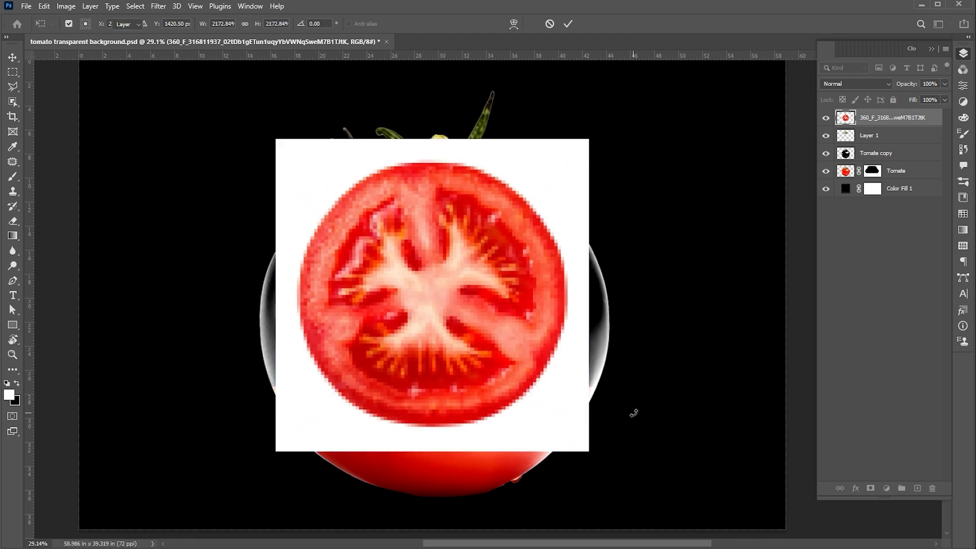
pyautogui.press('Return')
pyautogui.press('w')
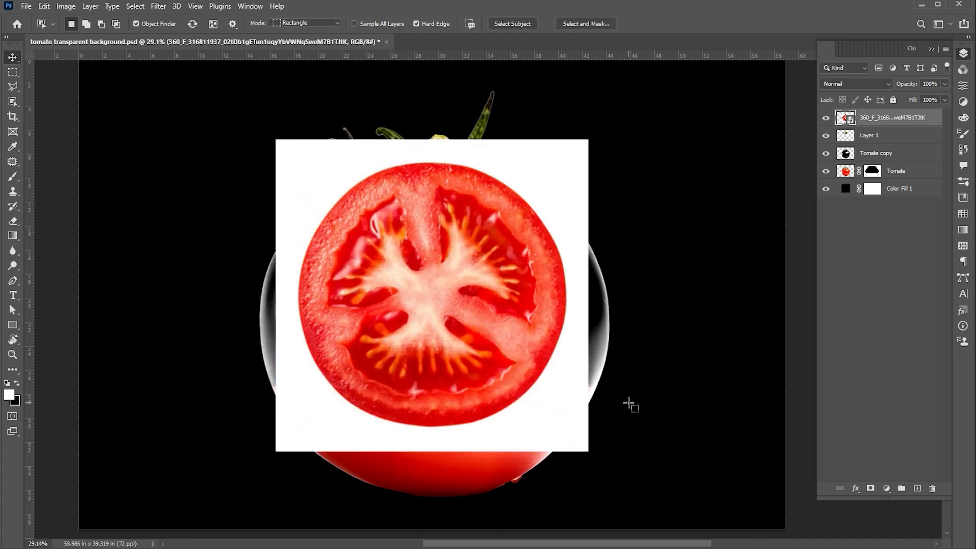
# Magic-wand the slice's white background, rasterize the layer and delete the white.
pyautogui.rightClick(14, 102)
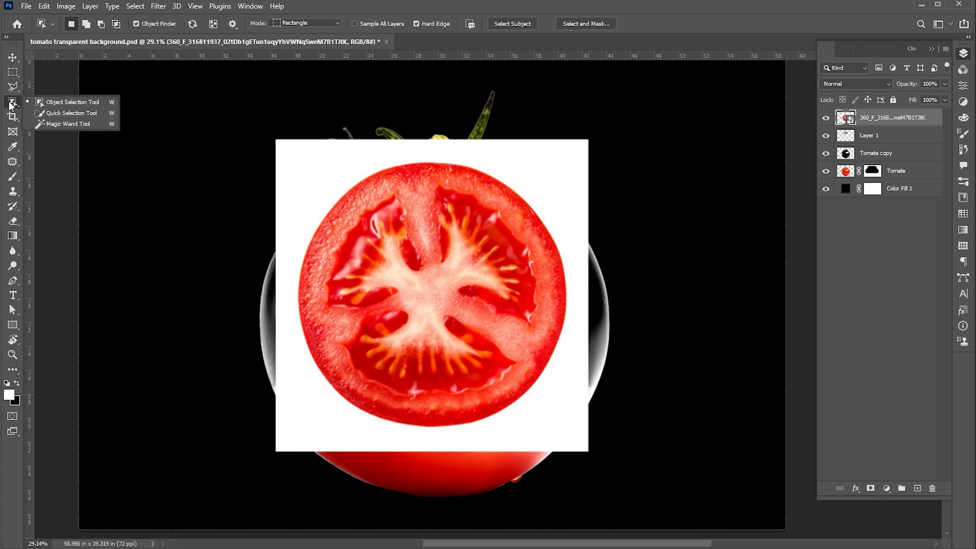
pyautogui.click(51, 124)
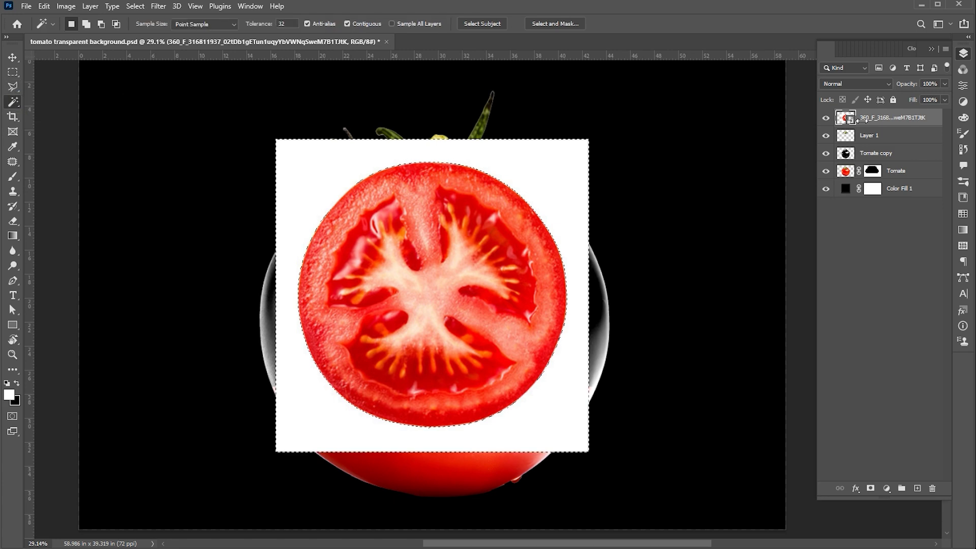
pyautogui.rightClick(863, 117)
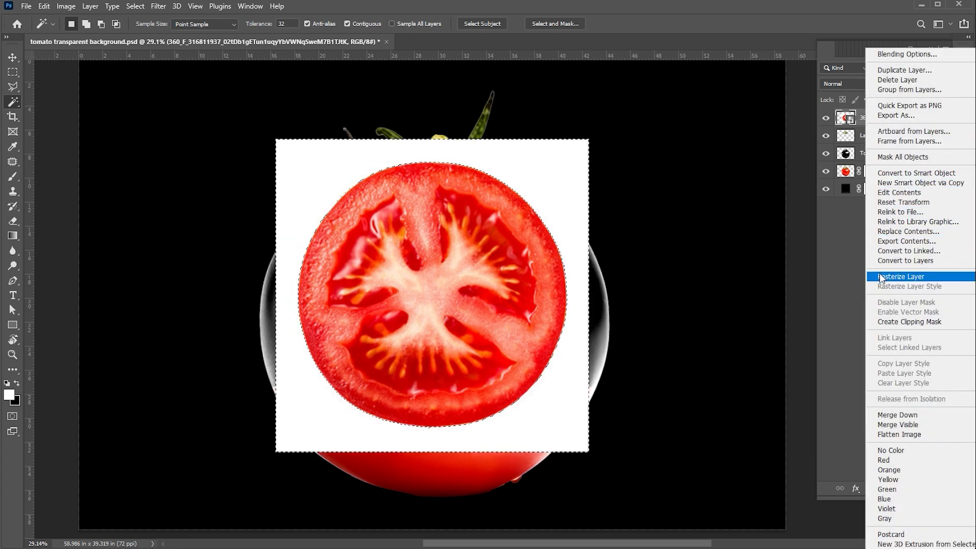
pyautogui.click(881, 278)
pyautogui.press('Delete')
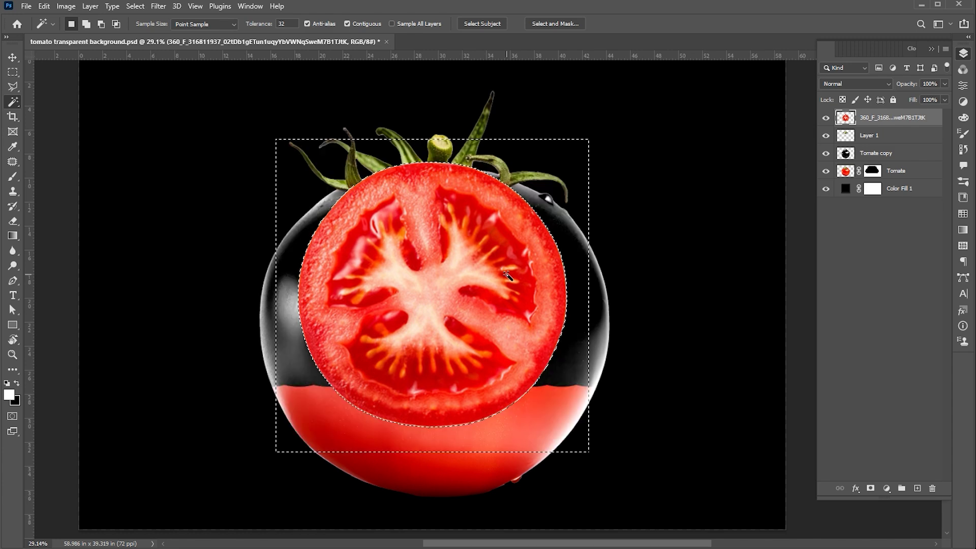
pyautogui.hotkey('ctrl', 'd')
pyautogui.press('v')
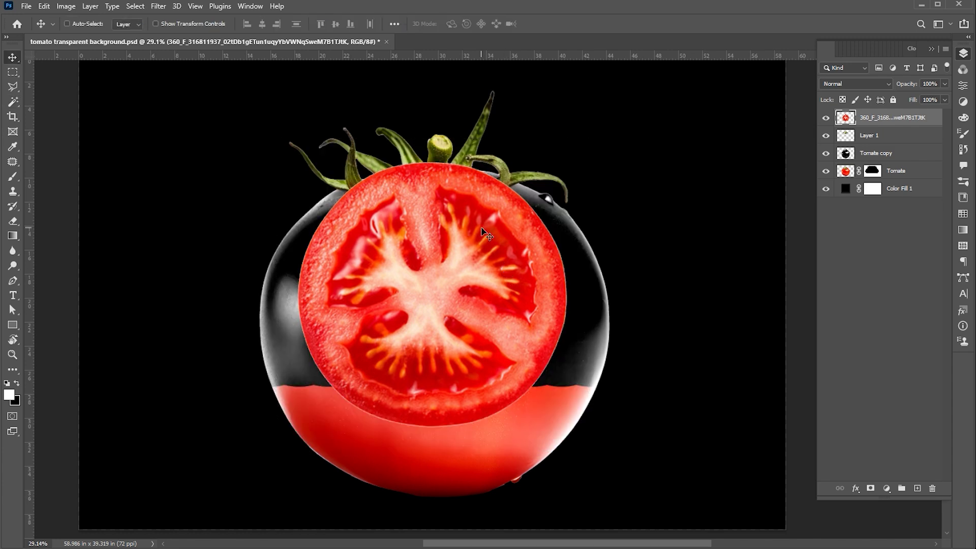
pyautogui.hotkey('ctrl', 't')
# Squash the slice into a thin ellipse about 11% tall, stretched to the tomato's width.
pyautogui.moveTo(433, 163); pyautogui.dragTo(434, 395)
pyautogui.moveTo(485, 414); pyautogui.dragTo(457, 390)
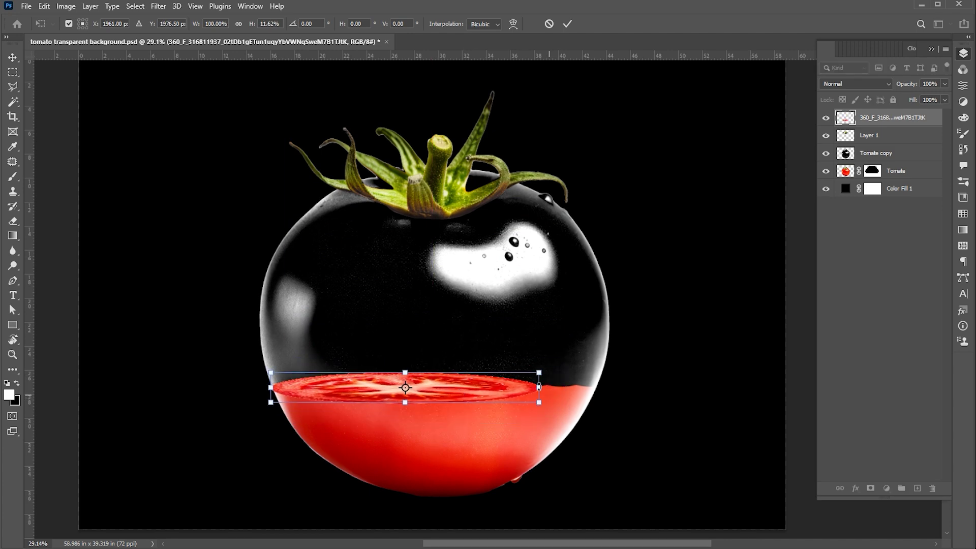
pyautogui.moveTo(539, 387); pyautogui.dragTo(596, 393)
pyautogui.moveTo(595, 392); pyautogui.dragTo(594, 390)
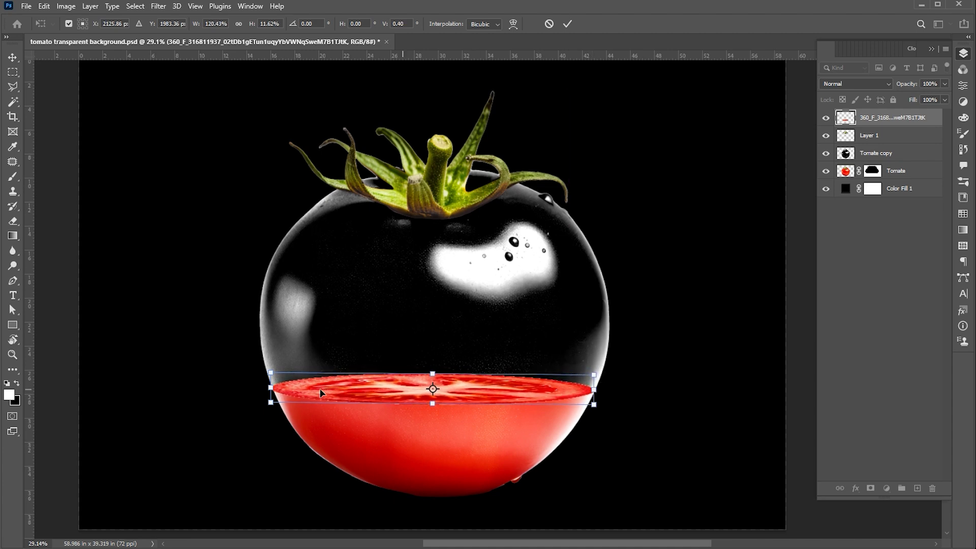
pyautogui.moveTo(278, 386); pyautogui.dragTo(274, 393)
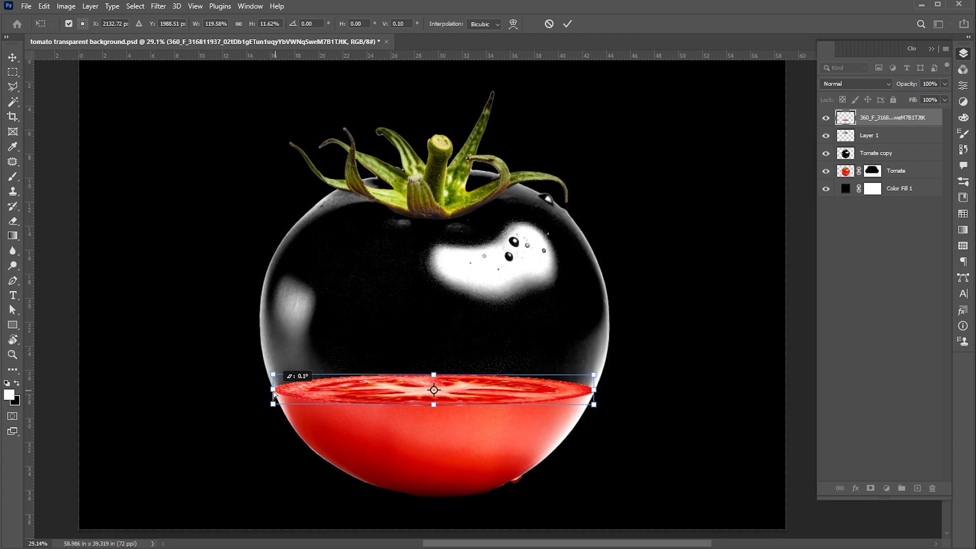
pyautogui.press('Return')
# Zoom in and skew the slice's edges so its tips meet the glass outline.
pyautogui.press('z')
pyautogui.moveTo(292, 389); pyautogui.dragTo(373, 399)
pyautogui.hotkey('ctrl', 't')
pyautogui.moveTo(223, 401); pyautogui.dragTo(226, 390)
pyautogui.hscroll(10, 433, 366)
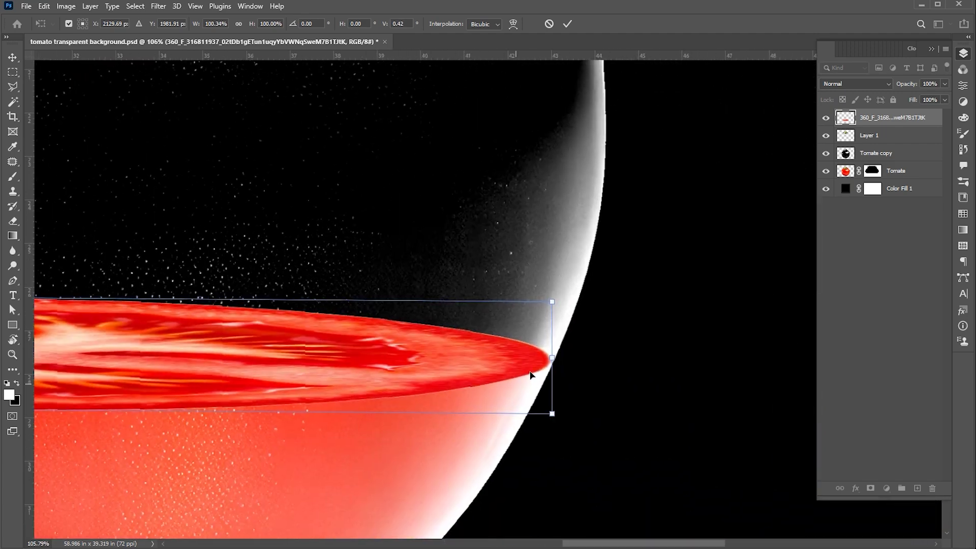
pyautogui.moveTo(550, 366); pyautogui.dragTo(557, 362)
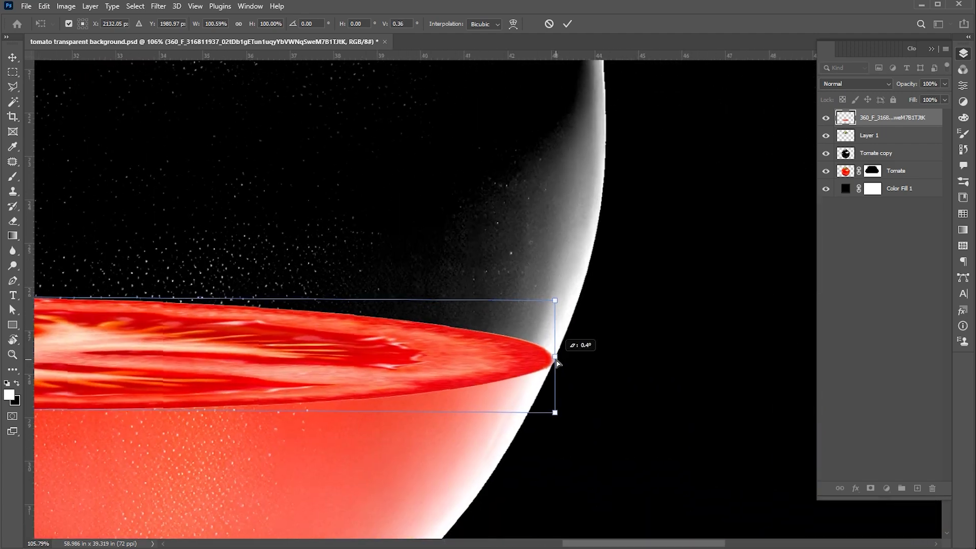
pyautogui.press('Return')
pyautogui.hotkey('ctrl', '0')
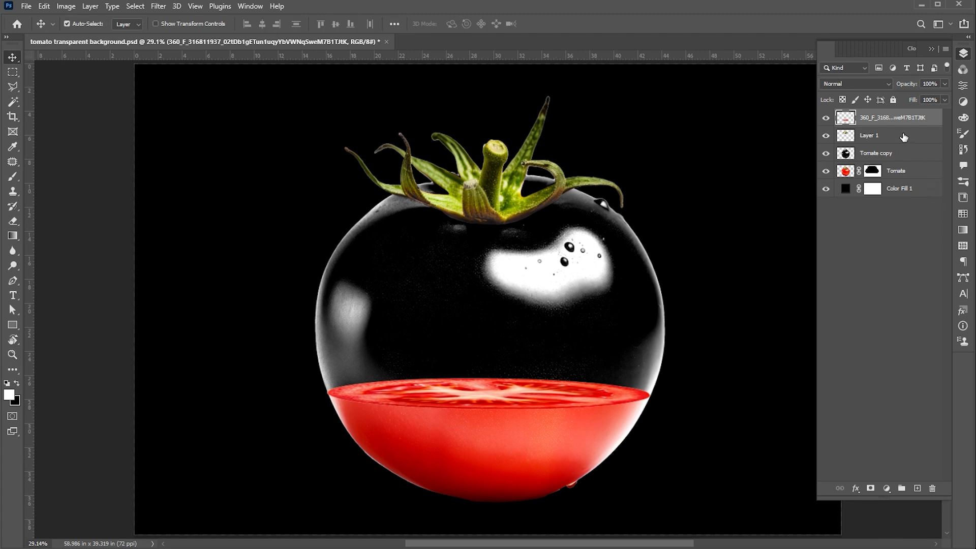
# Move the slice layer beneath Tomate copy and add a layer mask to Tomate copy.
pyautogui.moveTo(899, 126); pyautogui.dragTo(894, 164)
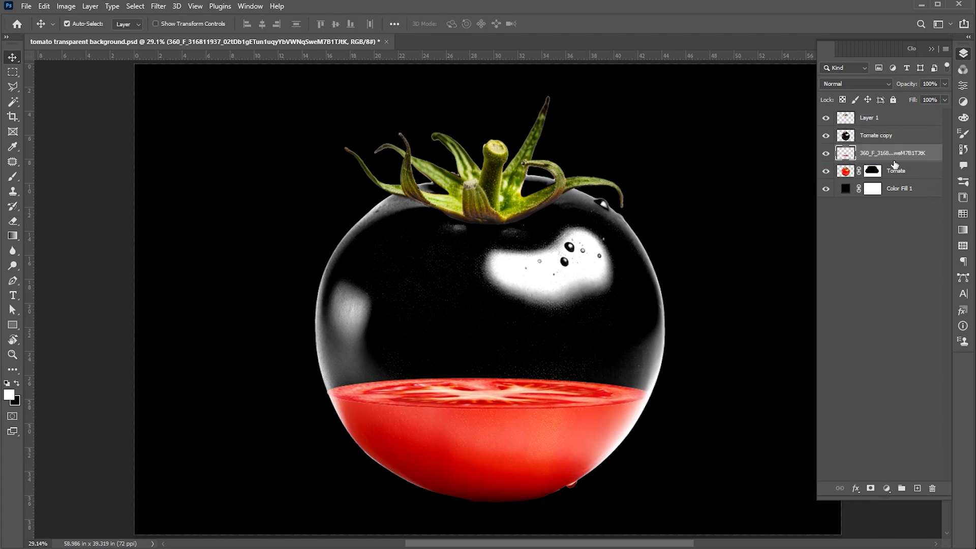
pyautogui.click(909, 139)
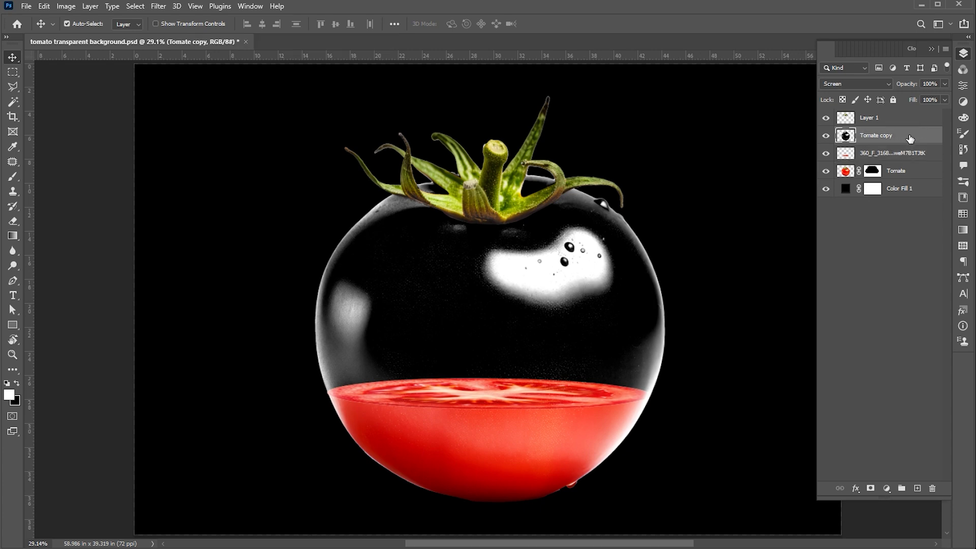
pyautogui.click(870, 488)
# Set up a fully soft black brush for masking Tomate copy over the red half.
pyautogui.press('b')
pyautogui.press('d')
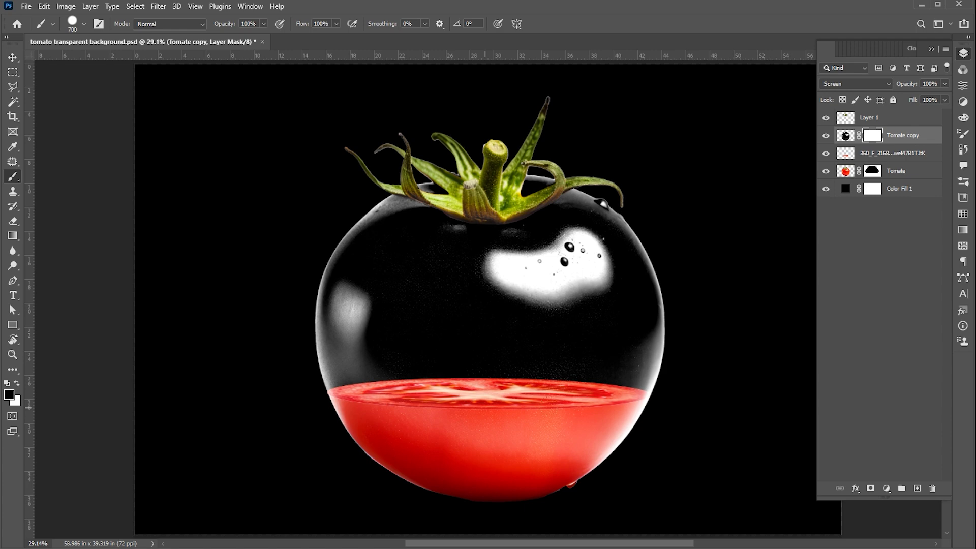
pyautogui.click(85, 25)
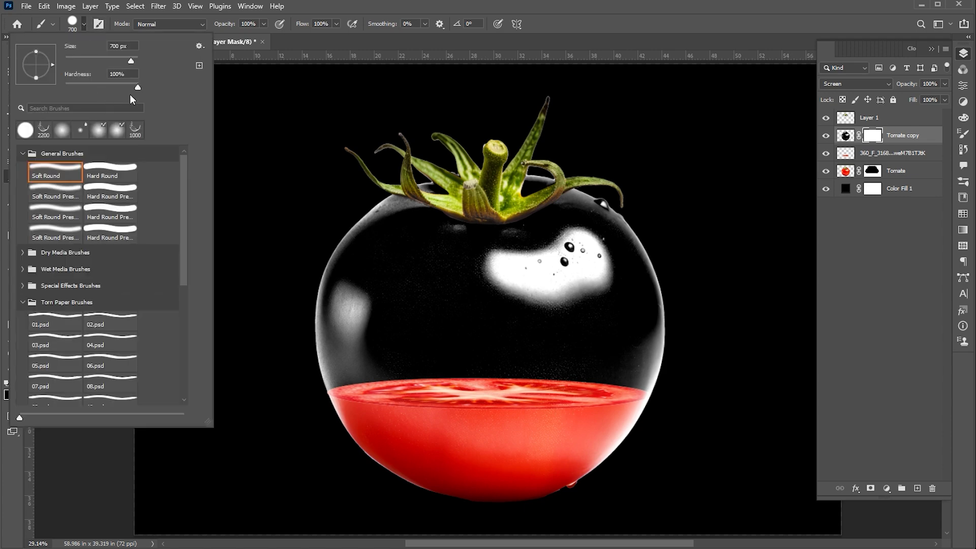
pyautogui.moveTo(137, 88); pyautogui.dragTo(65, 88)
pyautogui.click(85, 26)
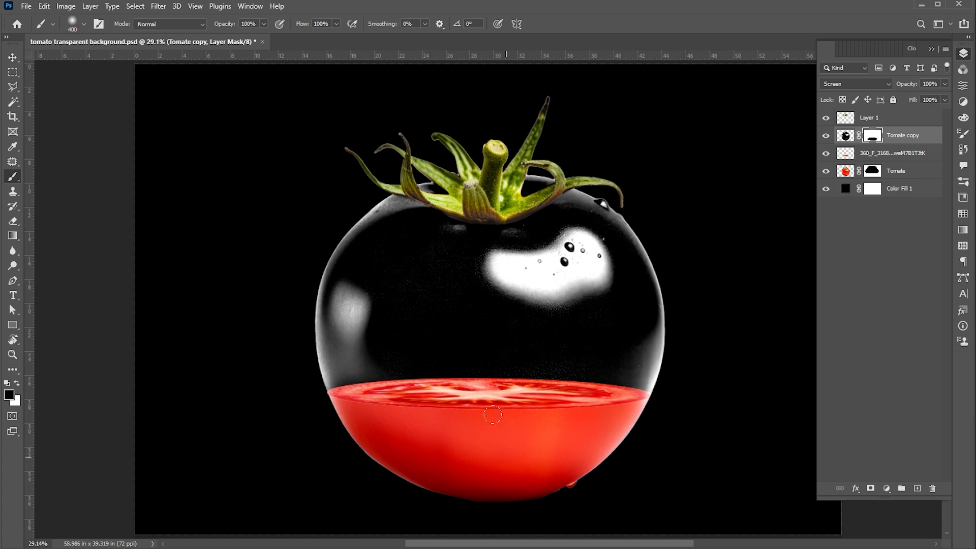
# Add an empty Layer 2 above Layer 1.
pyautogui.moveTo(685, 378); pyautogui.dragTo(659, 376)
pyautogui.press('v')
pyautogui.click(854, 292)
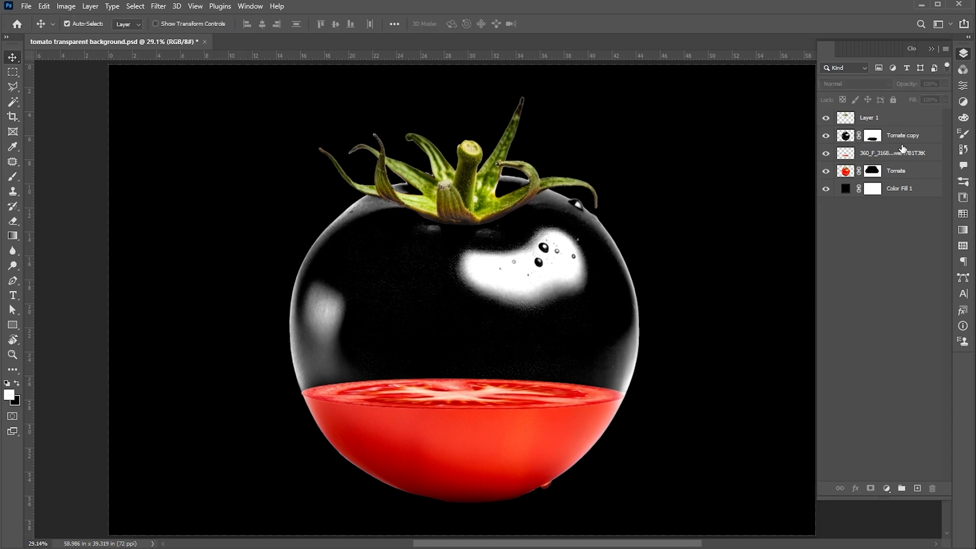
pyautogui.click(900, 124)
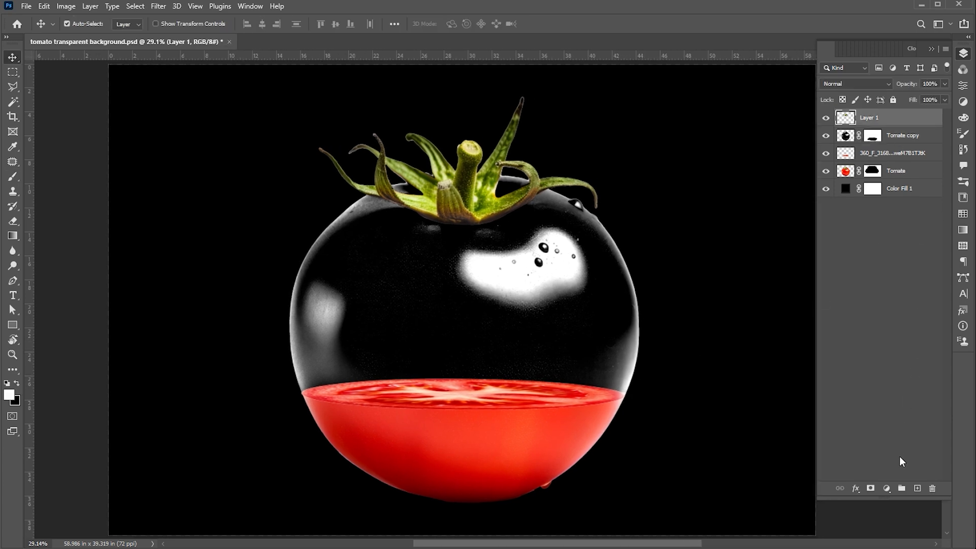
pyautogui.click(918, 488)
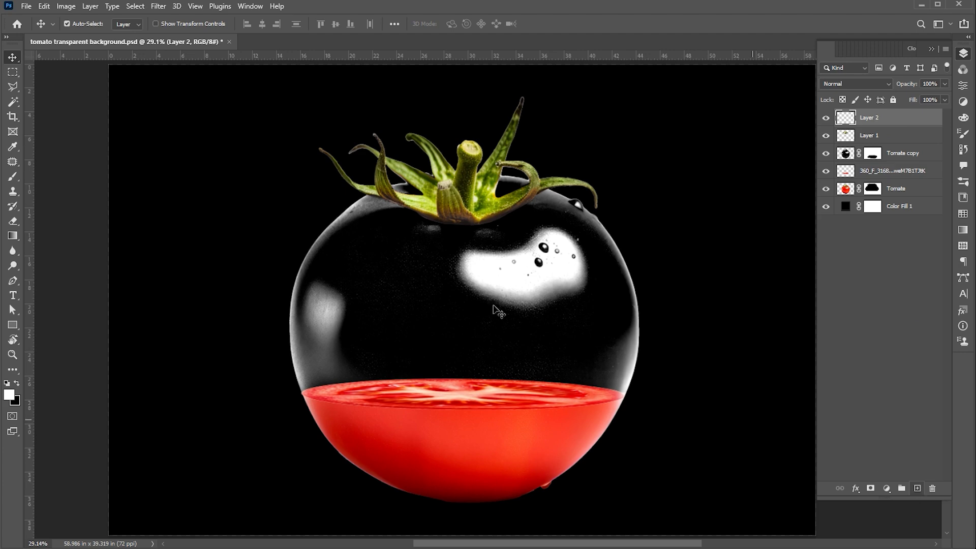
# Load a white Water Splash brush enlarged to 1900 px for Layer 2.
pyautogui.click(13, 177)
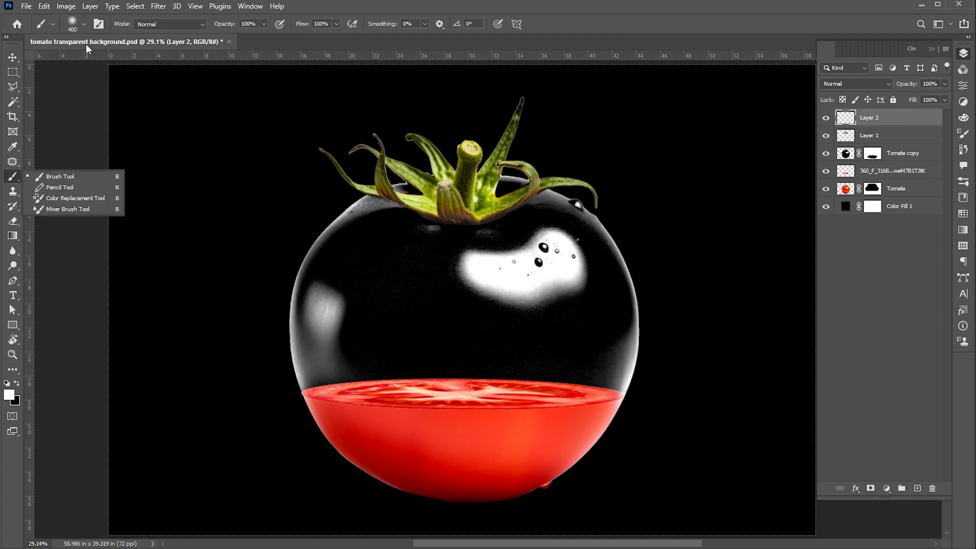
pyautogui.click(9, 394)
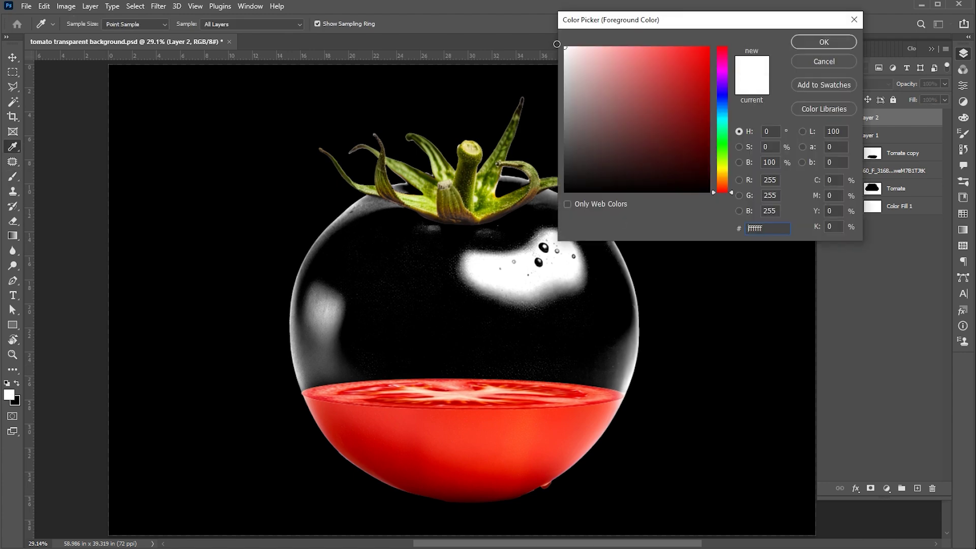
pyautogui.click(795, 43)
pyautogui.click(80, 20)
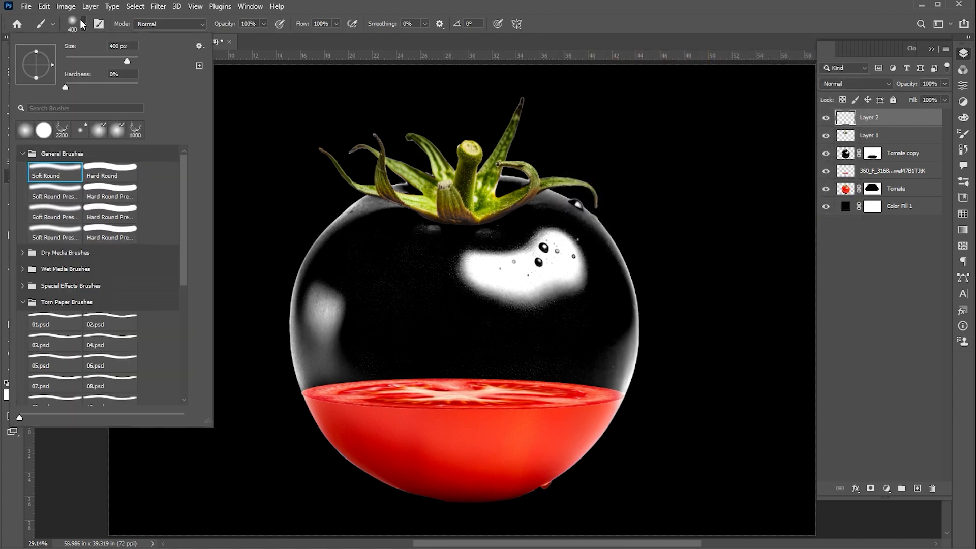
pyautogui.moveTo(184, 194); pyautogui.dragTo(188, 318)
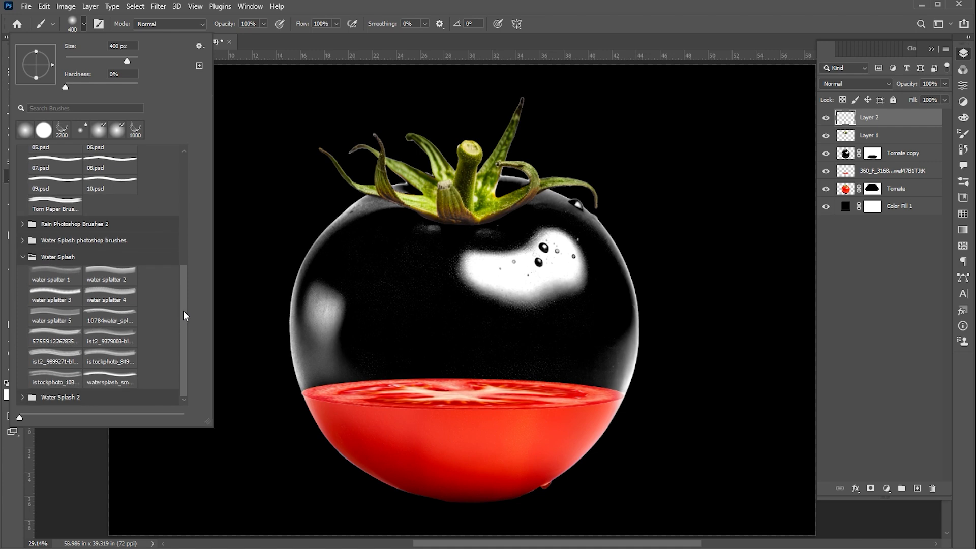
pyautogui.click(117, 334)
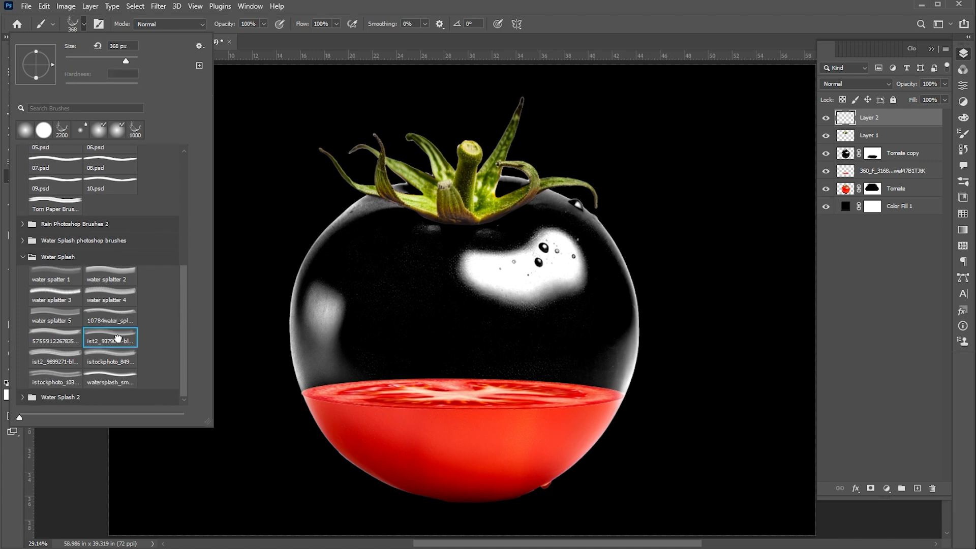
pyautogui.click(86, 24)
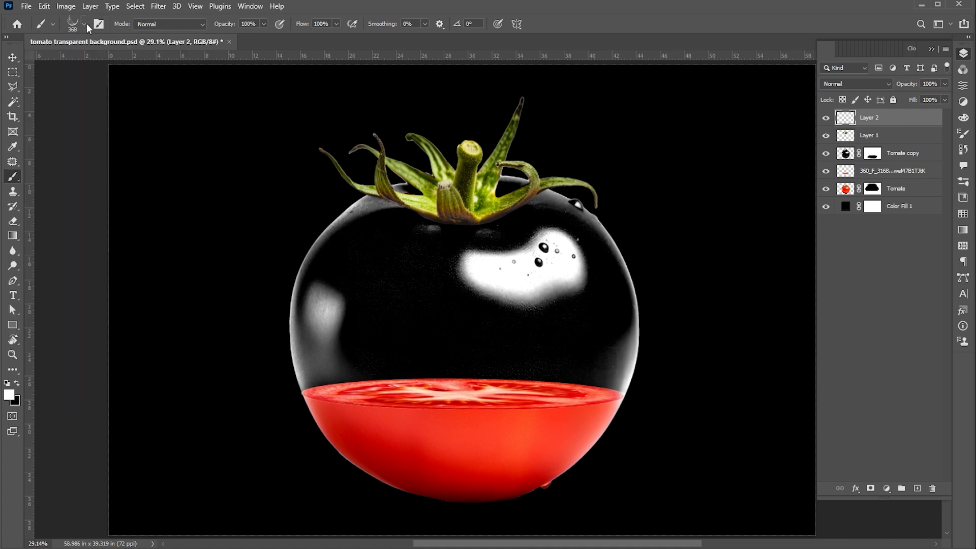
pyautogui.press(']')
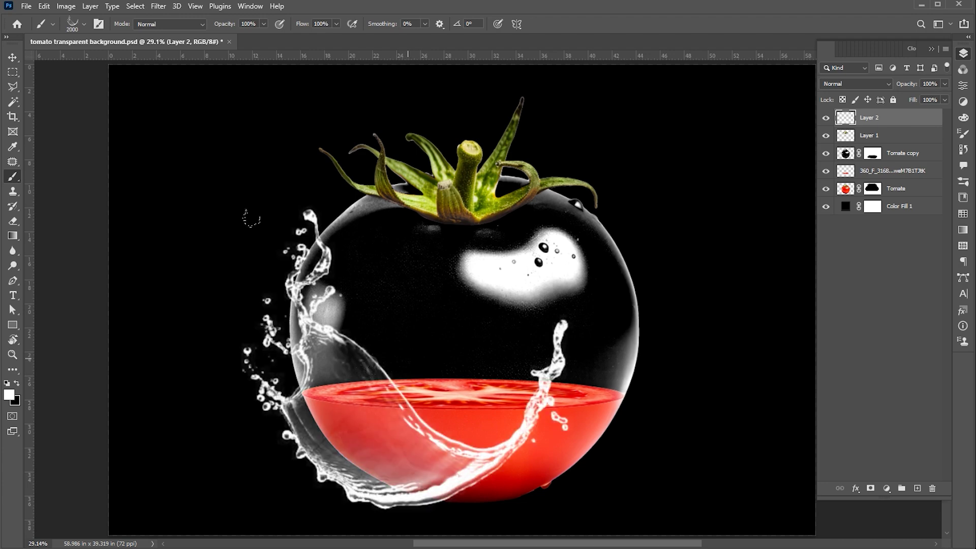
# Move the splash, rotate it about 13° clockwise and widen it around the tomato.
pyautogui.press('v')
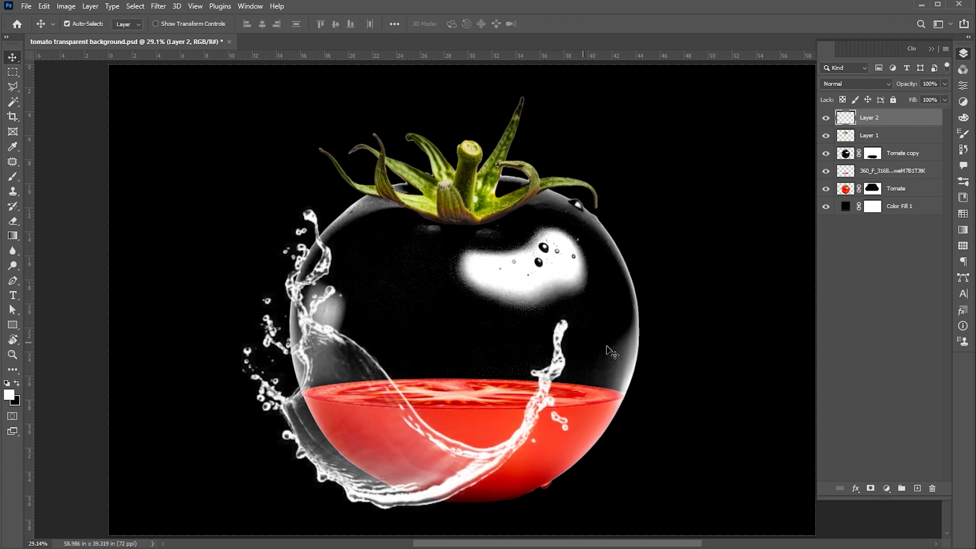
pyautogui.moveTo(621, 332); pyautogui.dragTo(614, 319)
pyautogui.hotkey('ctrl', 't')
pyautogui.moveTo(590, 199); pyautogui.dragTo(592, 342)
pyautogui.moveTo(568, 386); pyautogui.dragTo(591, 401)
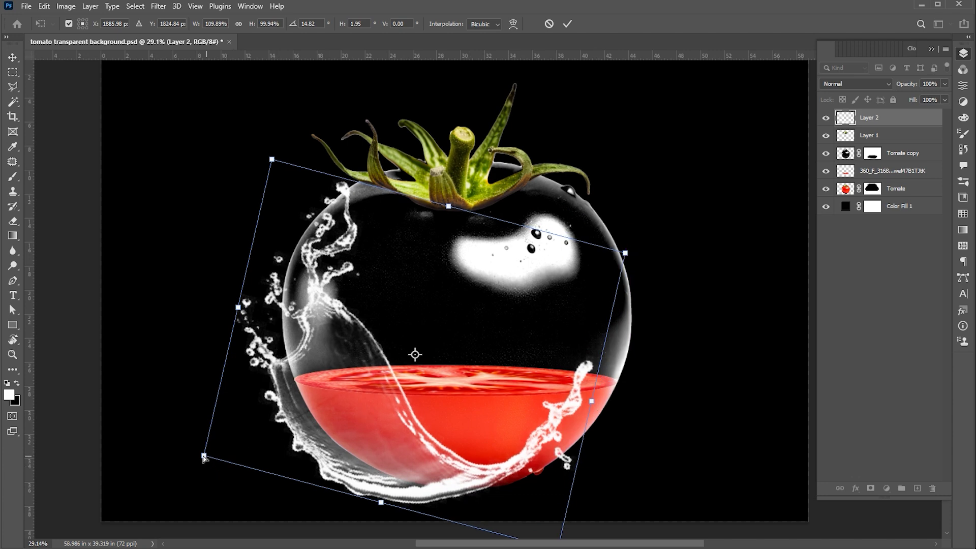
pyautogui.moveTo(204, 456); pyautogui.dragTo(206, 440)
pyautogui.moveTo(272, 159); pyautogui.dragTo(266, 158)
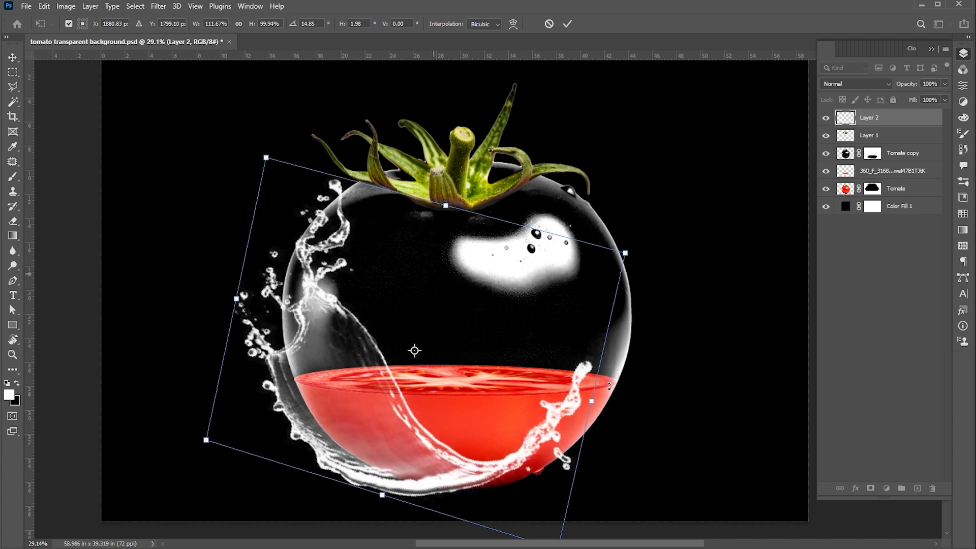
# Warp the splash's right and lower parts outward so it curls along the tomato's bottom.
pyautogui.rightClick(585, 367)
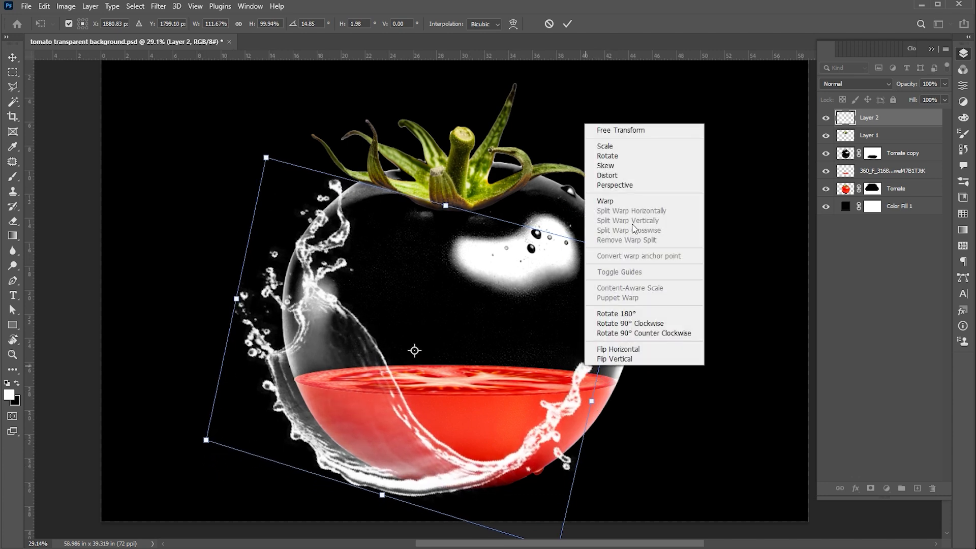
pyautogui.click(614, 200)
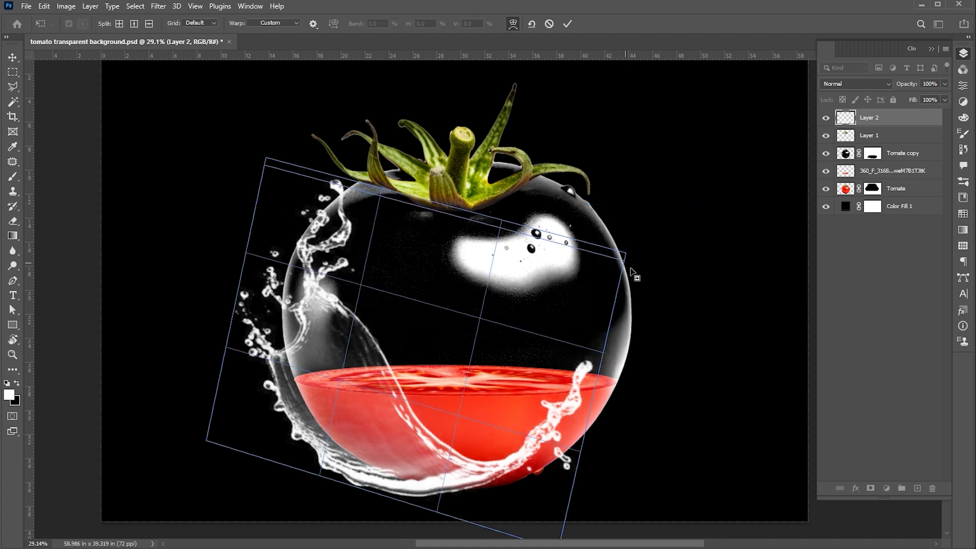
pyautogui.moveTo(606, 361); pyautogui.dragTo(587, 376)
pyautogui.moveTo(588, 432); pyautogui.dragTo(605, 458)
pyautogui.moveTo(460, 469); pyautogui.dragTo(471, 477)
pyautogui.hotkey('ctrl', 'h')
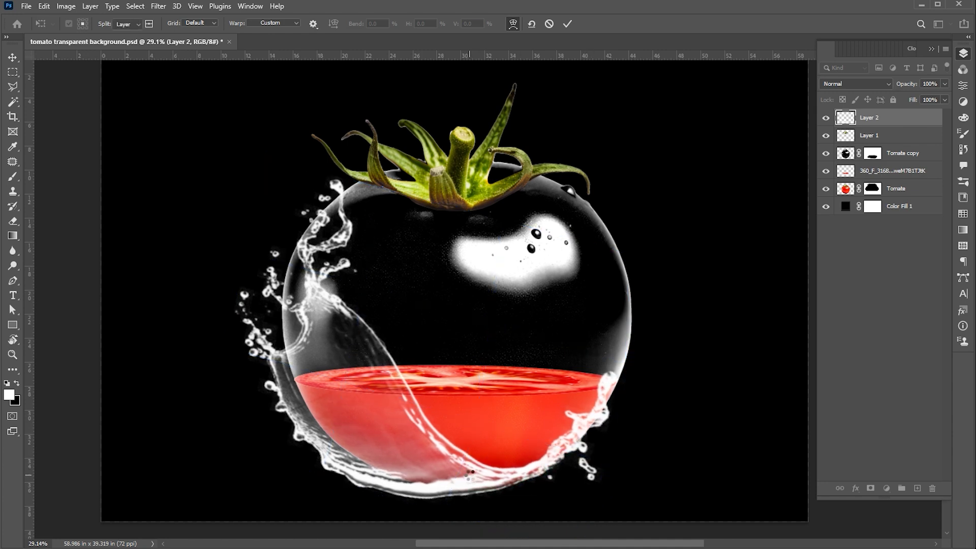
pyautogui.press('Return')
pyautogui.hscroll(2, 529, 371)
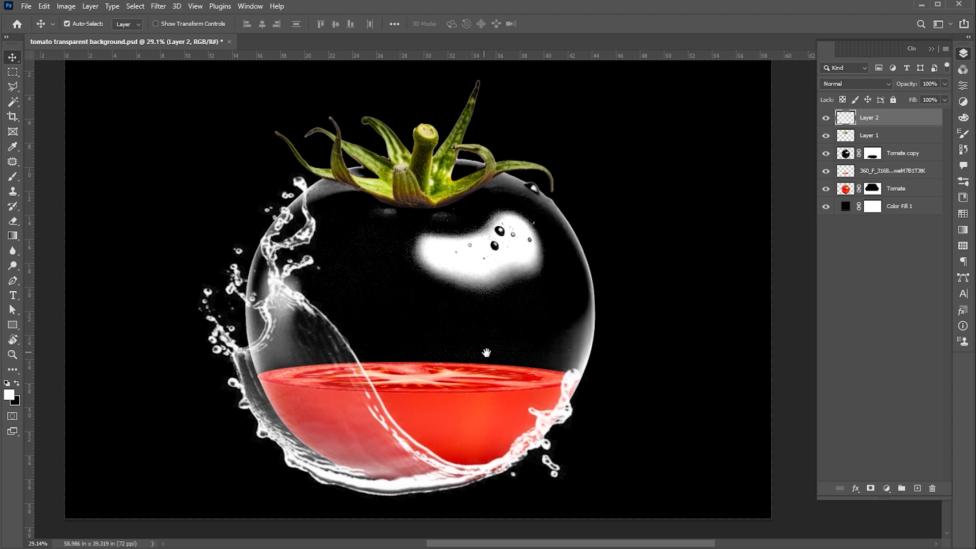
pyautogui.press('z')
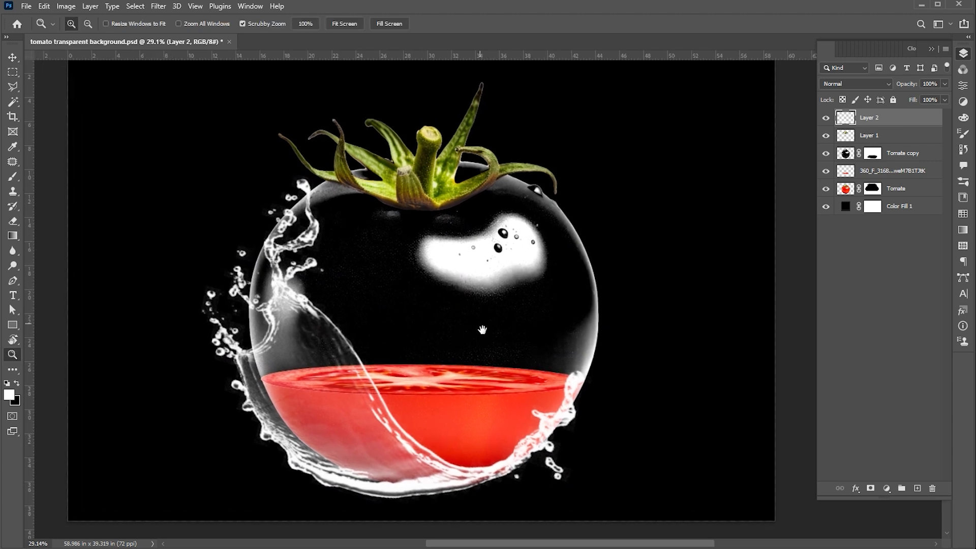
pyautogui.scroll(-1, 477, 331)
# Place-embed the Tomato_Solanum_Lycopersicon image above the sliced tomato layer.
pyautogui.press('v')
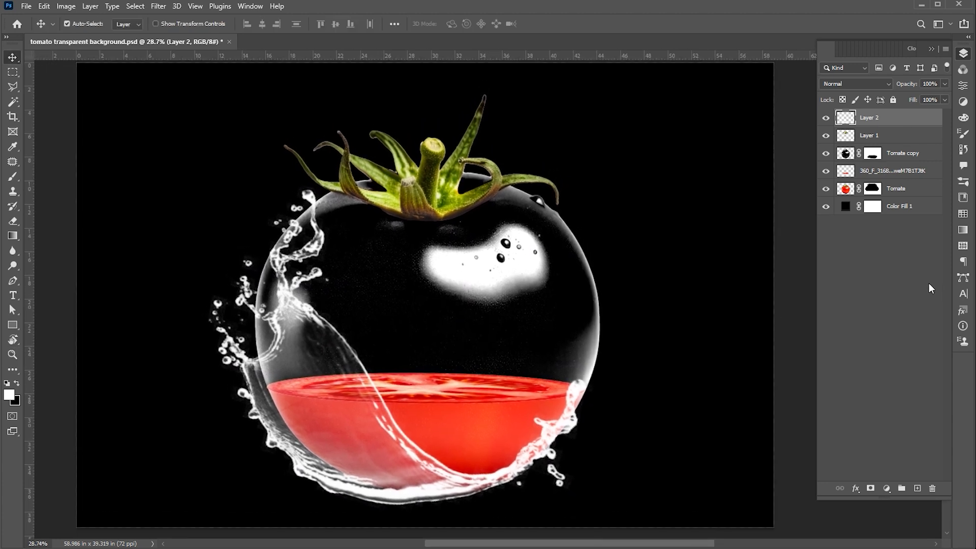
pyautogui.click(864, 282)
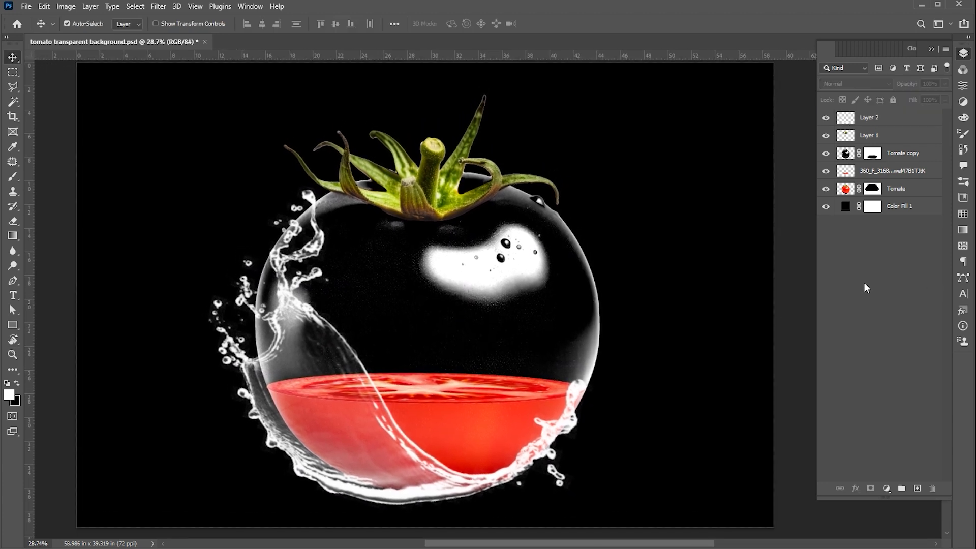
pyautogui.click(900, 175)
pyautogui.click(28, 6)
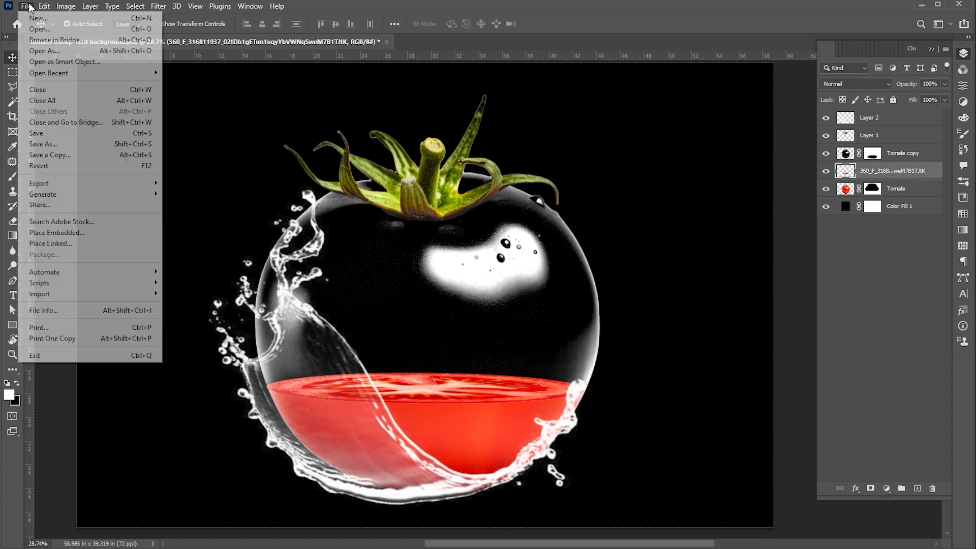
pyautogui.click(59, 233)
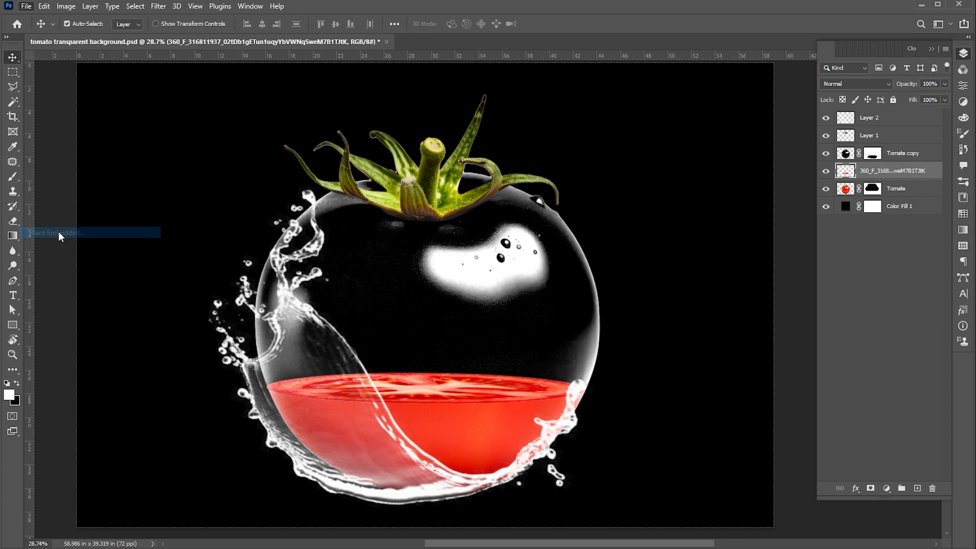
pyautogui.click(203, 103)
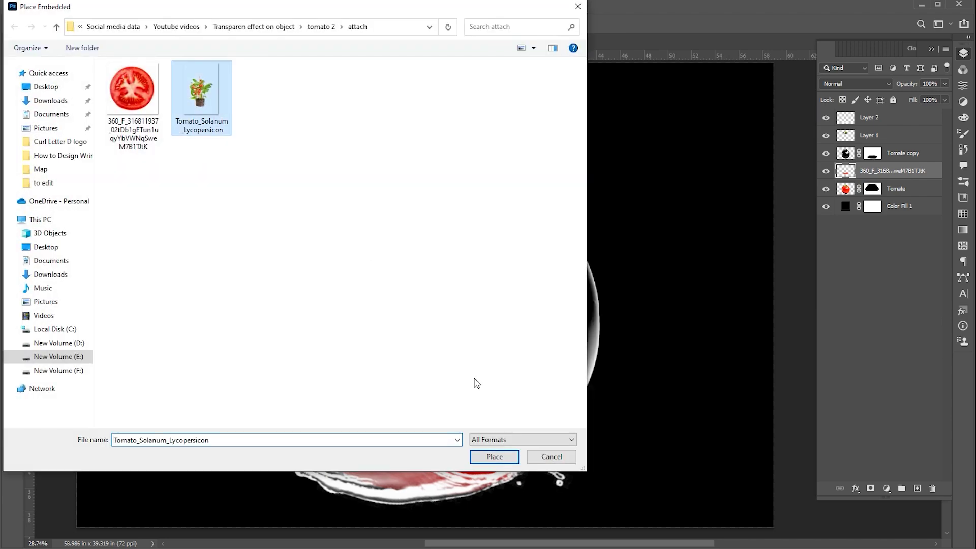
pyautogui.click(492, 457)
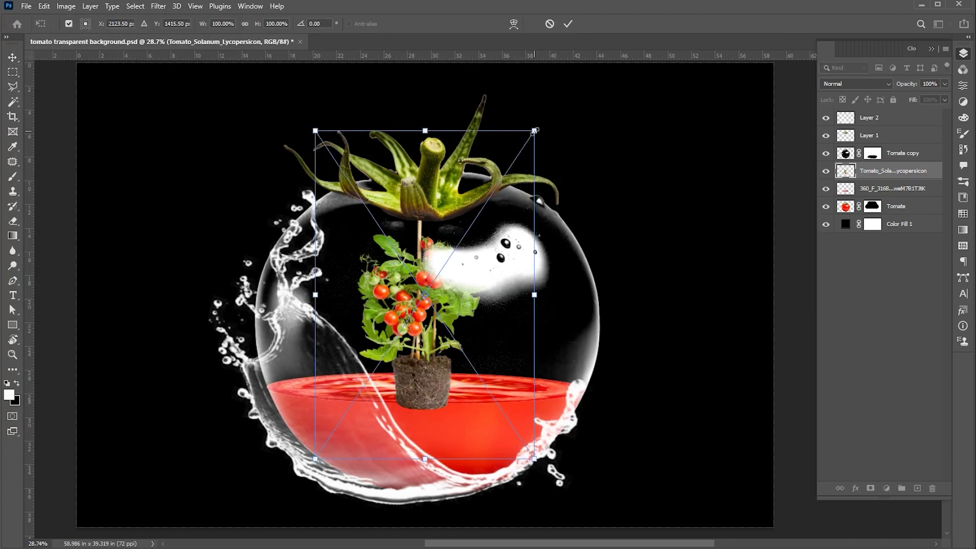
# Scale the plant to about 97% and lower it onto the red tomato half.
pyautogui.moveTo(533, 132); pyautogui.dragTo(529, 138)
pyautogui.moveTo(468, 252); pyautogui.dragTo(468, 272)
pyautogui.press('Return')
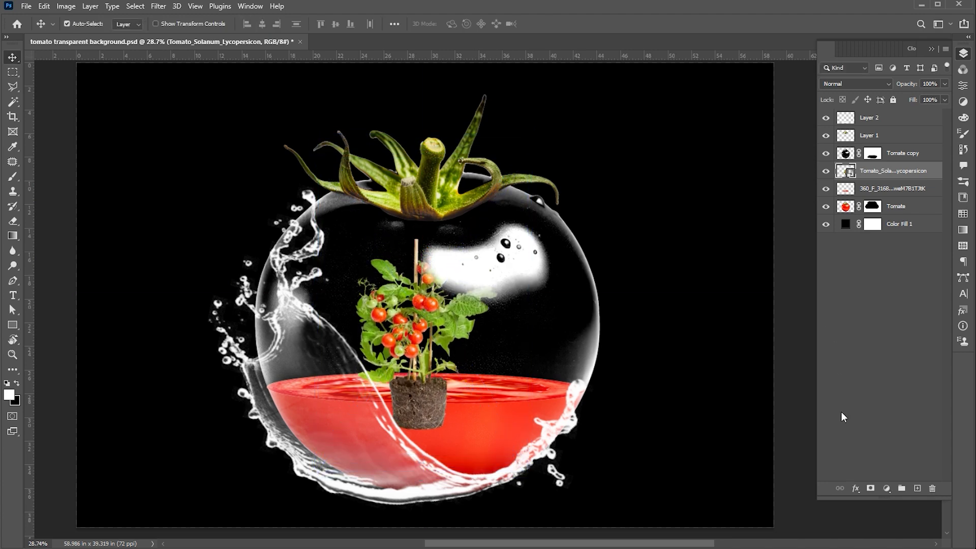
# Mask the plant layer and paint out its soil pot with a small soft round brush.
pyautogui.click(870, 488)
pyautogui.press('z')
pyautogui.moveTo(467, 456); pyautogui.dragTo(498, 442)
pyautogui.press('b')
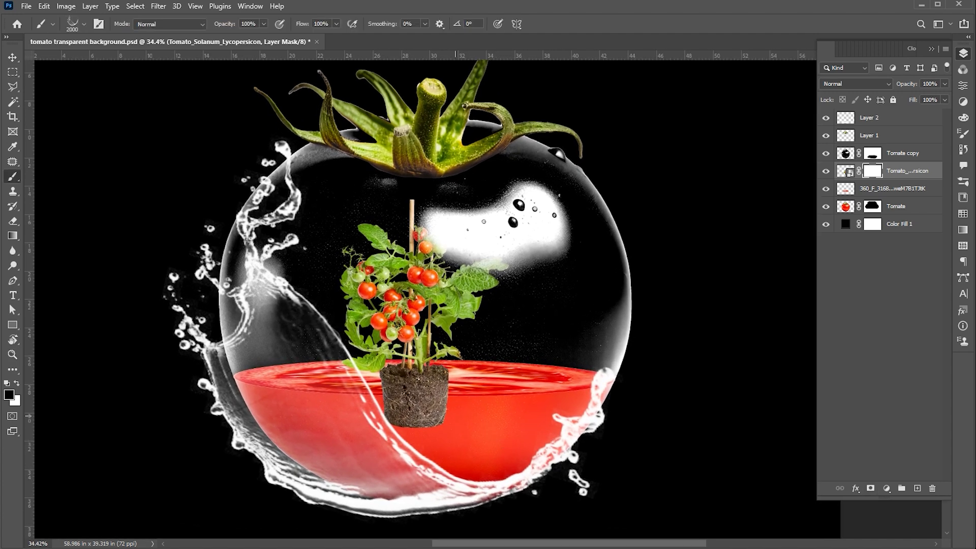
pyautogui.click(84, 24)
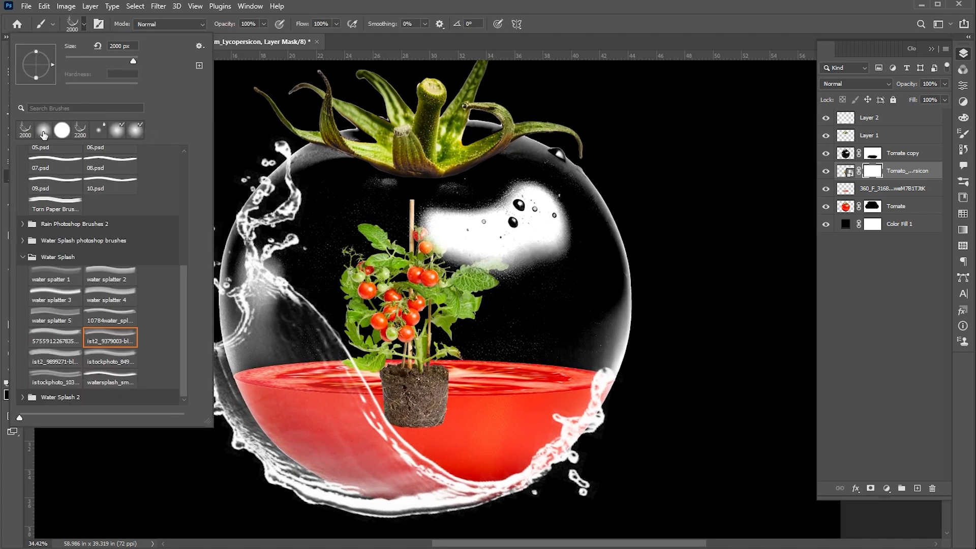
pyautogui.click(44, 131)
pyautogui.scroll(1, 184, 211)
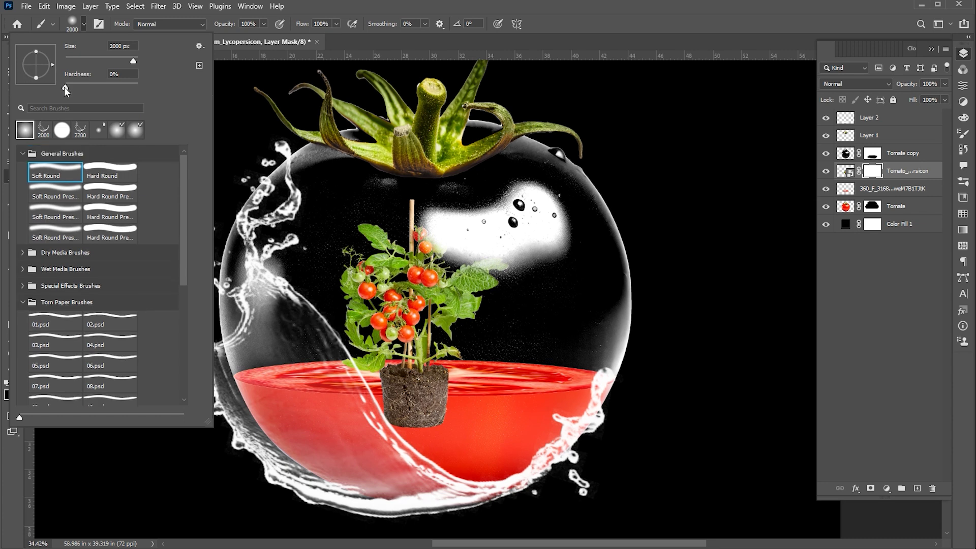
pyautogui.click(73, 23)
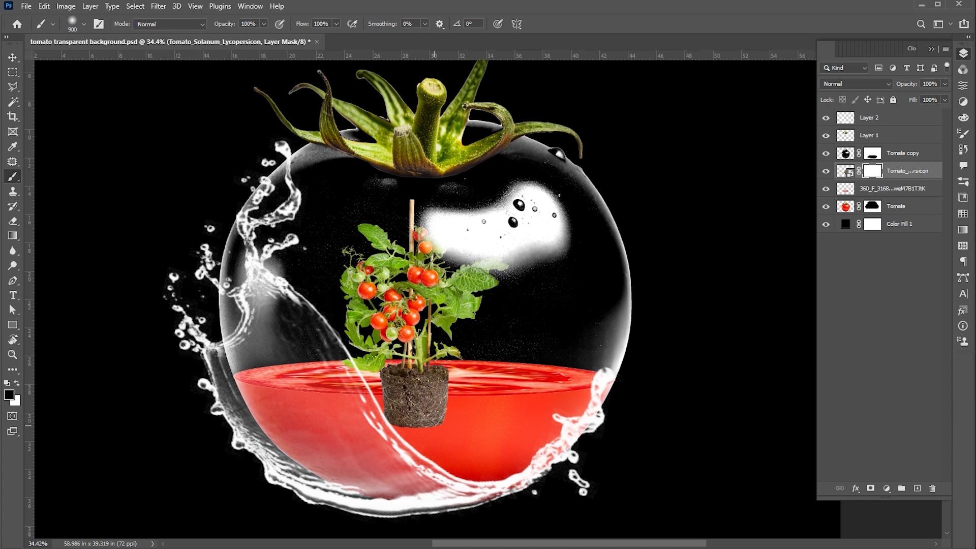
pyautogui.press('[')
pyautogui.press('[')
pyautogui.press('[')
pyautogui.moveTo(422, 396)
pyautogui.mouseDown()
pyautogui.moveTo(347, 394)
pyautogui.moveTo(432, 381)
pyautogui.mouseUp()
# Nudge the plant down into place on the red half.
pyautogui.press('x')
pyautogui.press('v')
pyautogui.click(488, 224)
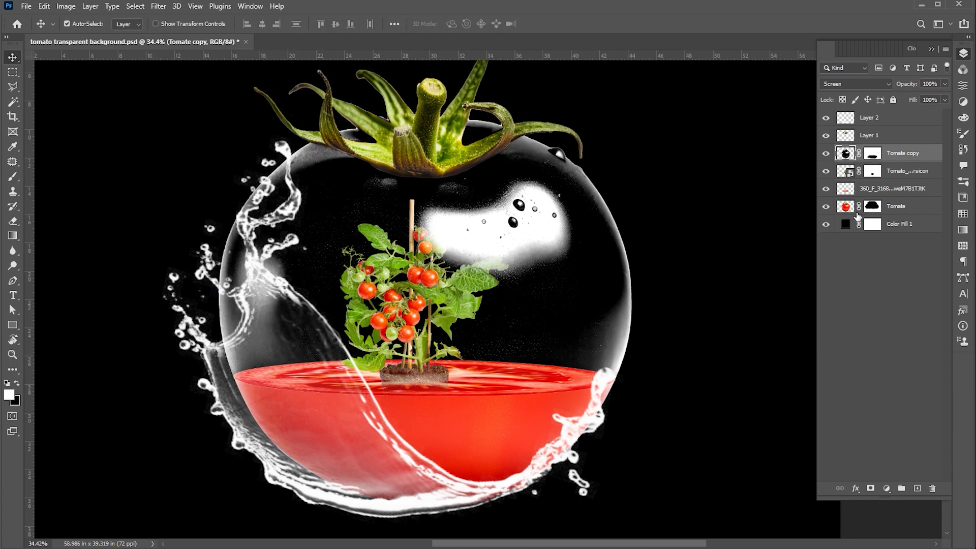
pyautogui.click(891, 173)
pyautogui.hotkey('ctrl', 't')
pyautogui.moveTo(467, 260); pyautogui.dragTo(472, 270)
pyautogui.press('Return')
# Paint away the leftover soil at the plant's base on its mask.
pyautogui.press('b')
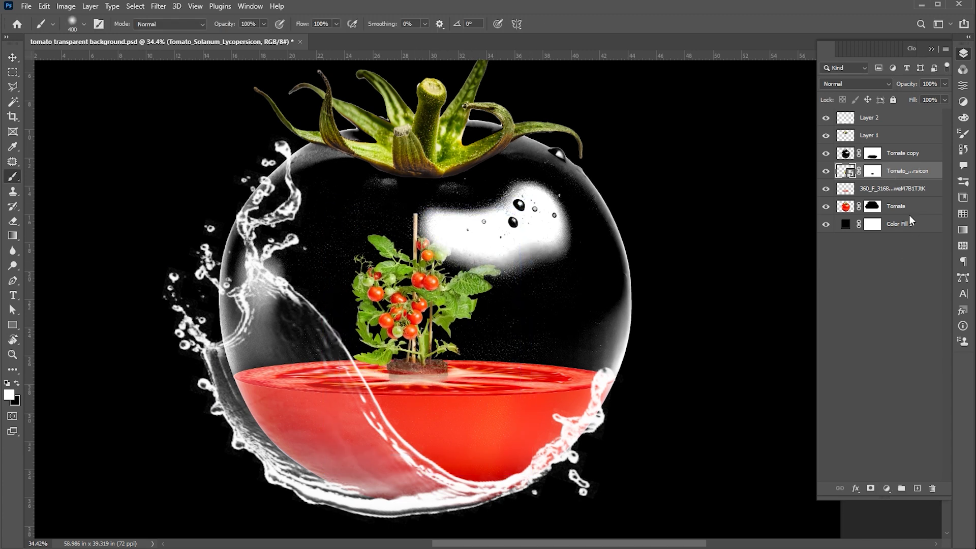
pyautogui.click(874, 171)
pyautogui.press('x')
pyautogui.moveTo(379, 379)
pyautogui.mouseDown()
pyautogui.moveTo(423, 389)
pyautogui.moveTo(460, 379)
pyautogui.moveTo(412, 375)
pyautogui.moveTo(471, 347)
pyautogui.moveTo(400, 378)
pyautogui.mouseUp()
# Shift the plant slightly left and enlarge it to about 115%.
pyautogui.press('x')
pyautogui.press('v')
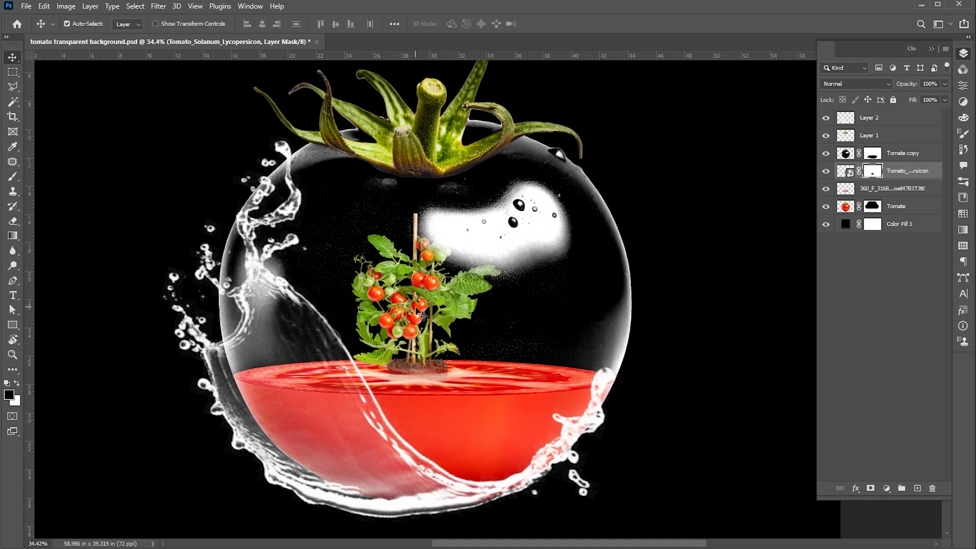
pyautogui.click(425, 310)
pyautogui.click(894, 171)
pyautogui.hotkey('shift', 'Left')
pyautogui.hotkey('shift', 'Left')
pyautogui.hotkey('ctrl', 't')
pyautogui.moveTo(521, 218); pyautogui.dragTo(539, 201)
pyautogui.press('Return')
# Open Blending Options for the Tomato_Solanum_Lycopersicon layer and bring the Layer Style dialog into view.
pyautogui.scroll(-2, 542, 205)
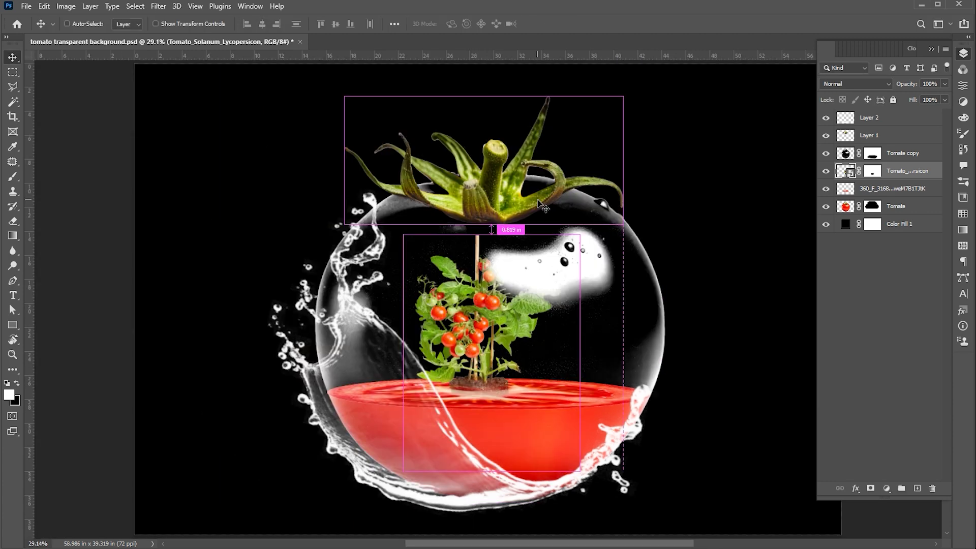
pyautogui.keyDown('ctrl'); pyautogui.click(617, 208); pyautogui.keyUp('ctrl')
pyautogui.click(910, 171)
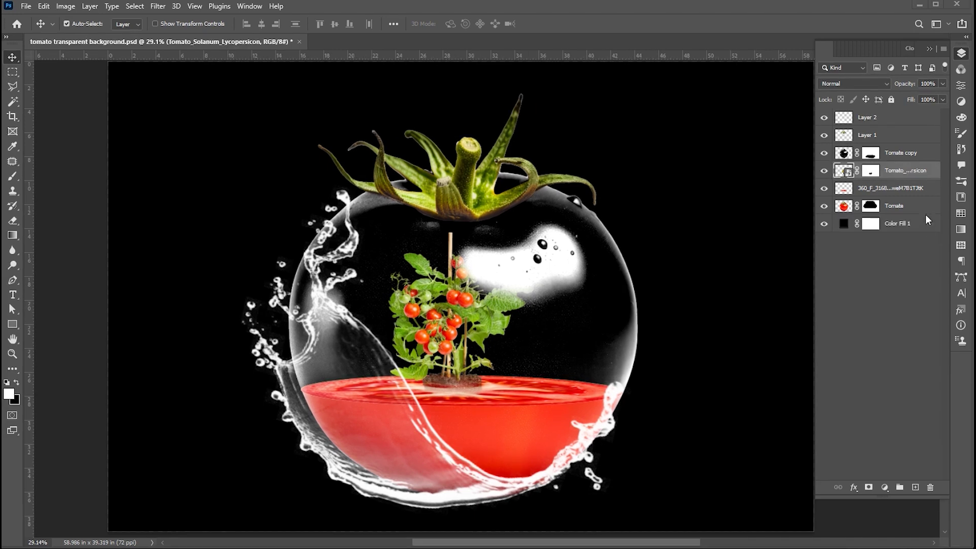
pyautogui.rightClick(904, 170)
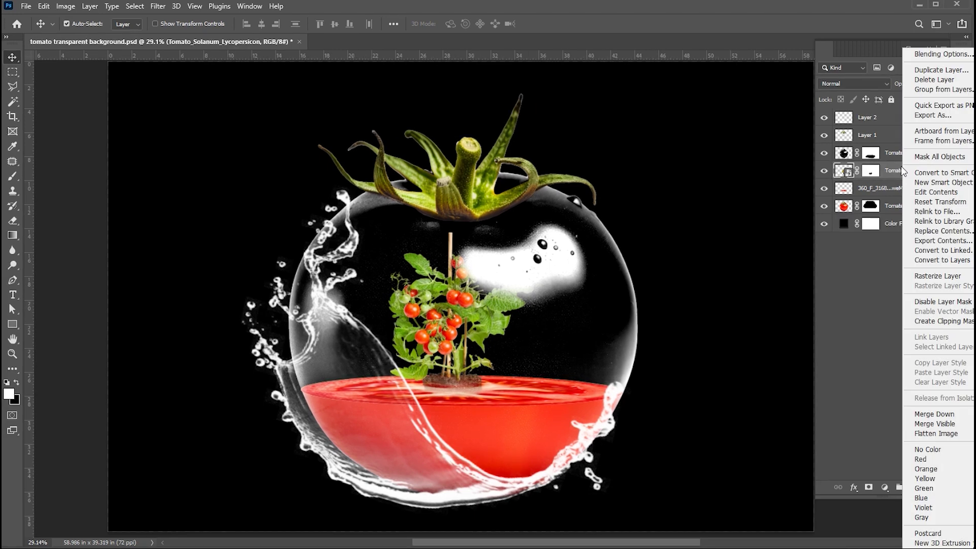
pyautogui.click(923, 54)
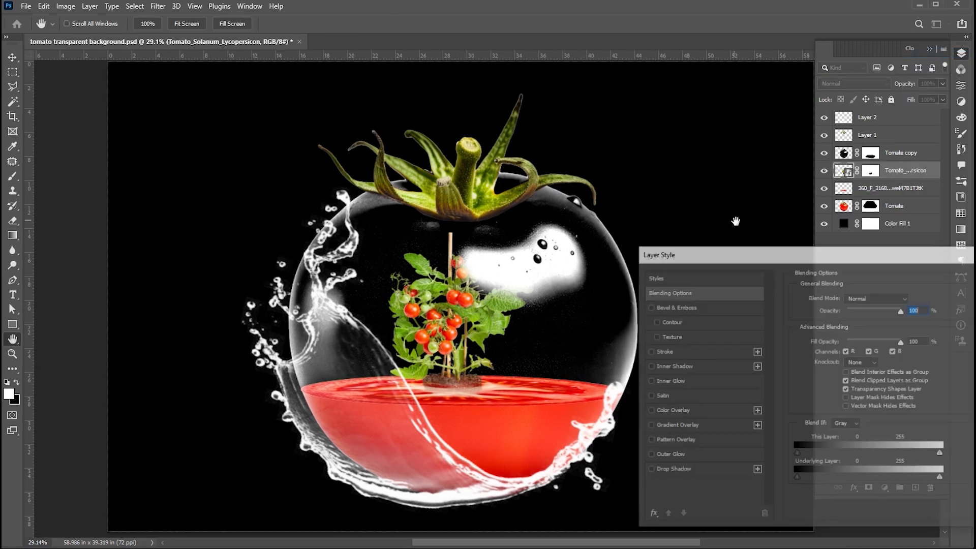
pyautogui.moveTo(744, 254); pyautogui.dragTo(638, 69)
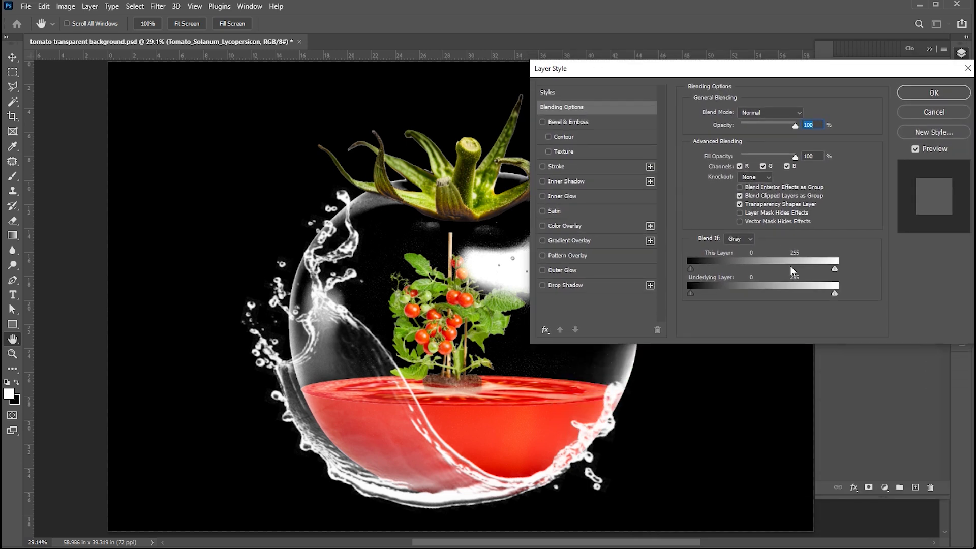